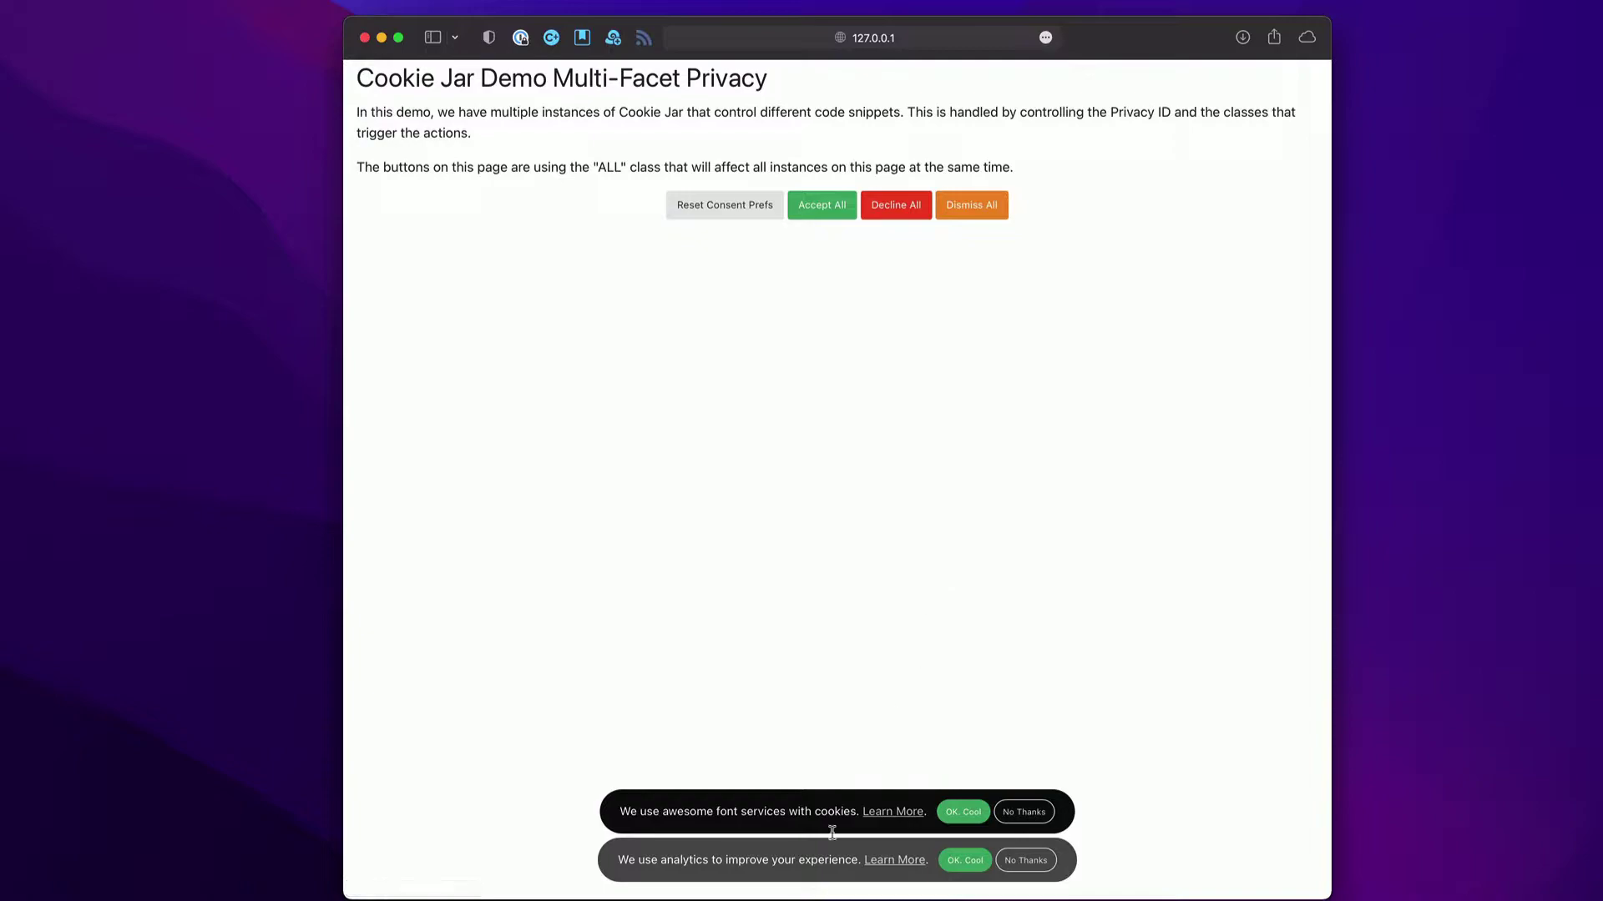
Accept the font services banner and the analytics banner, and reload the page to test the remembered consent
left_click(963, 817)
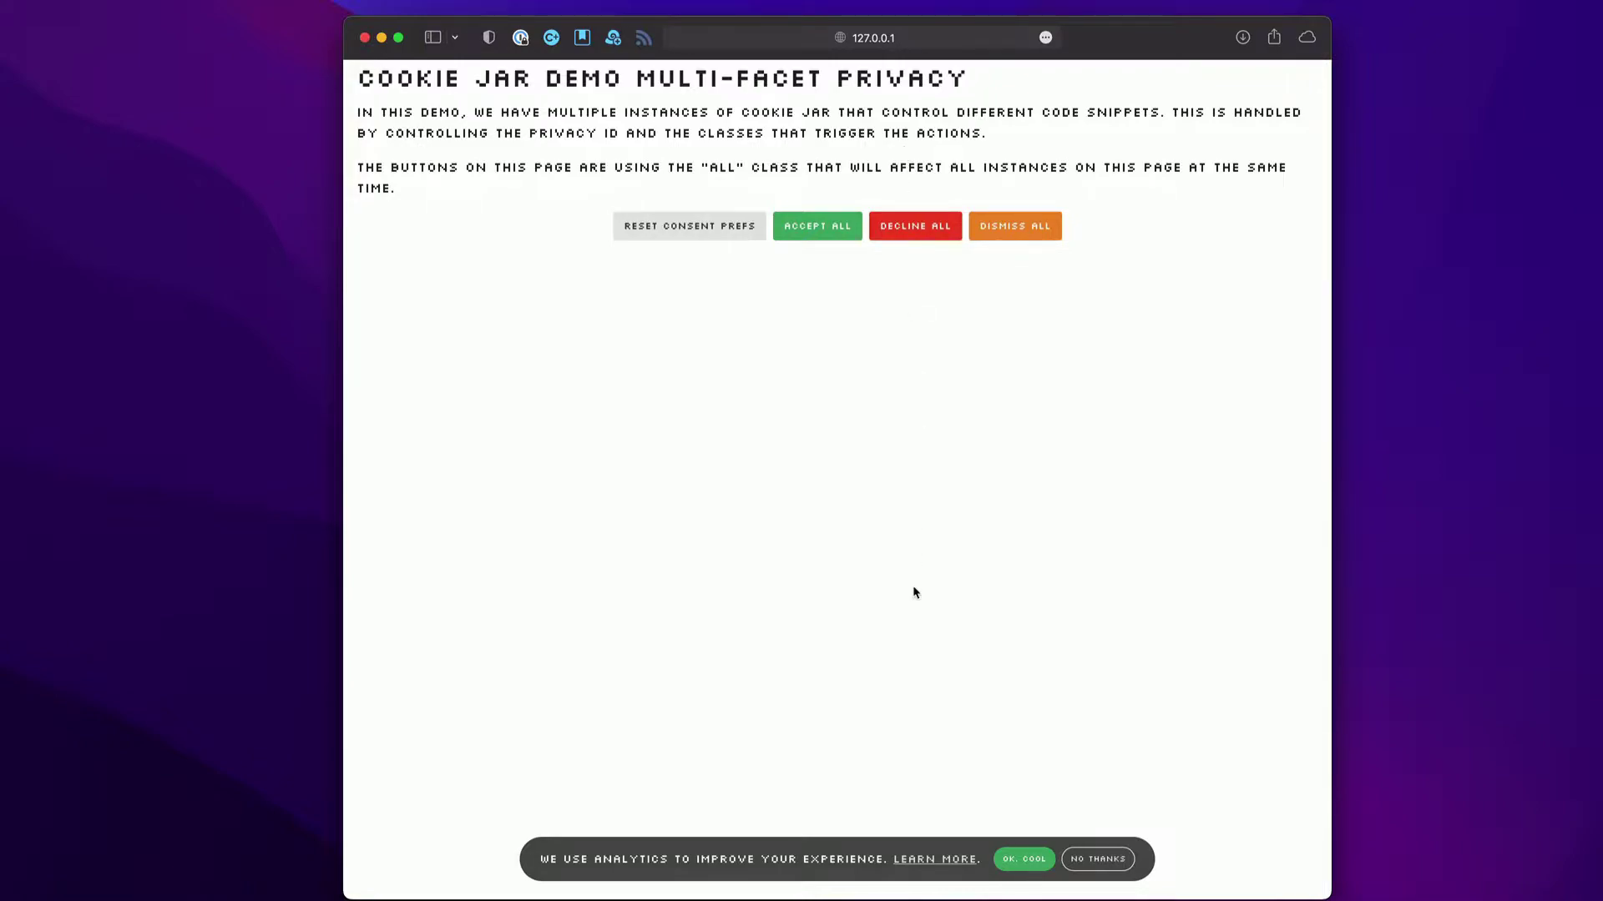
left_click(1023, 861)
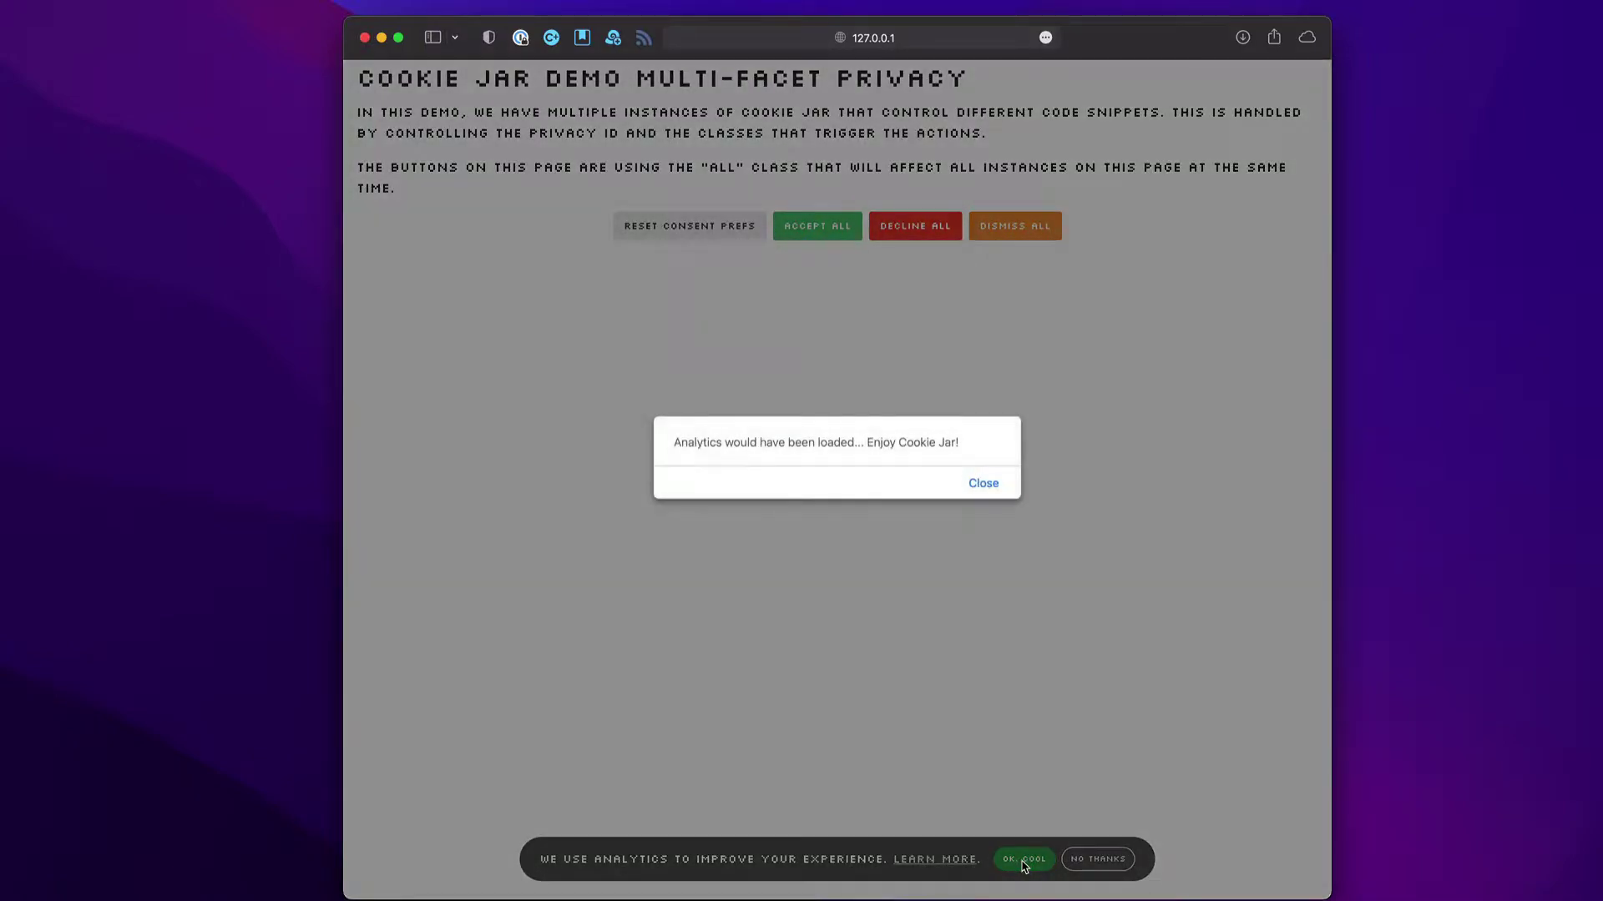
left_click(987, 485)
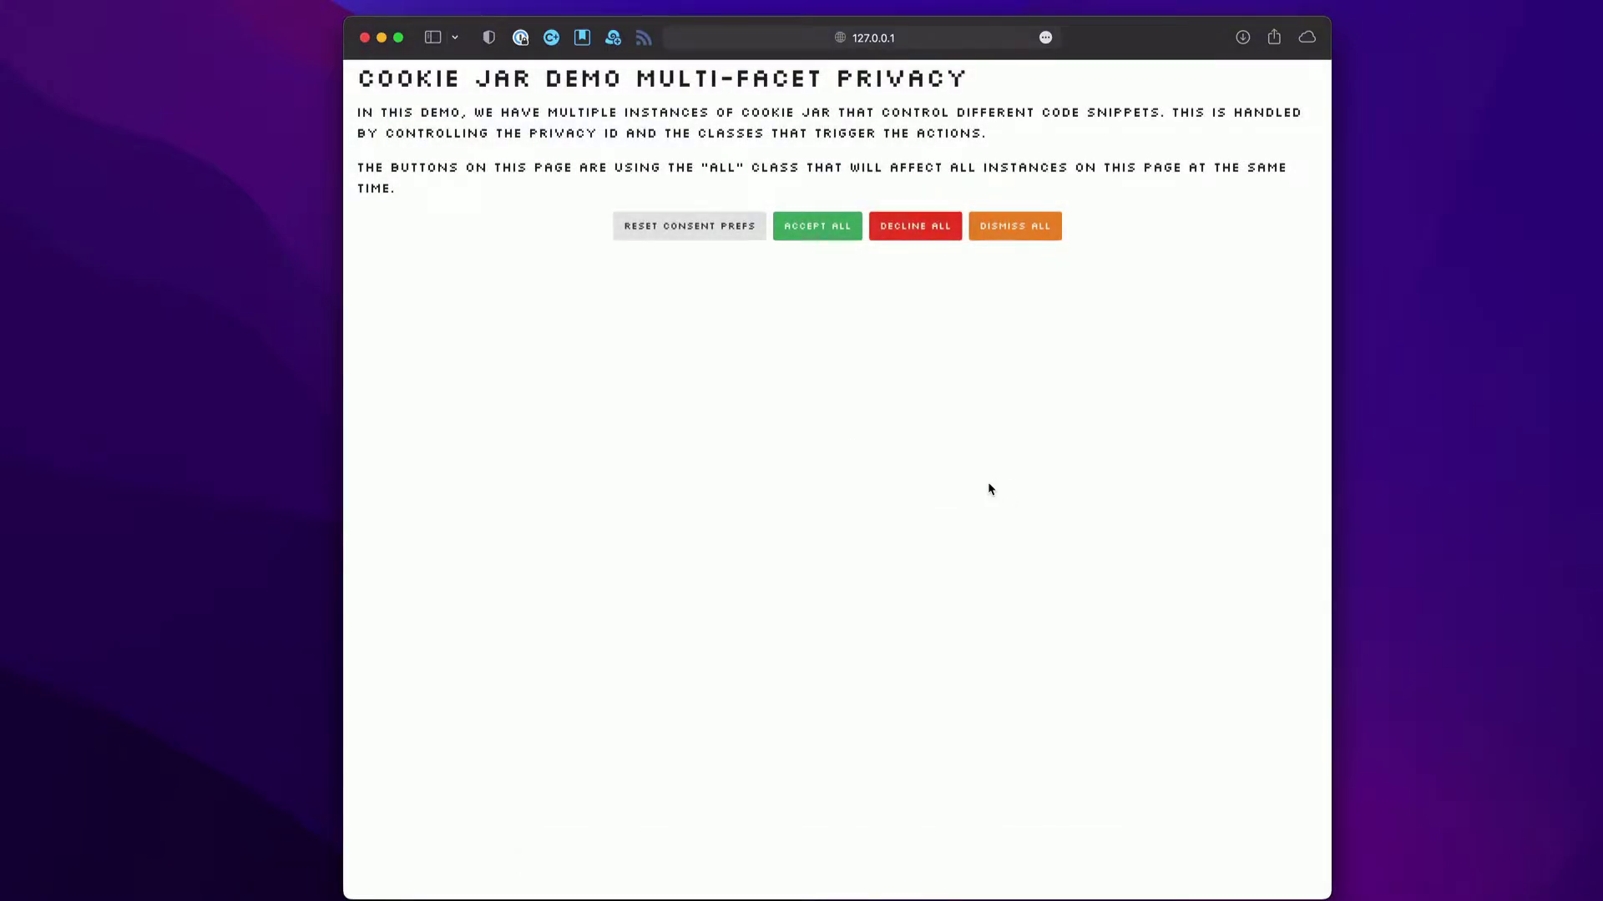
key("super+r")
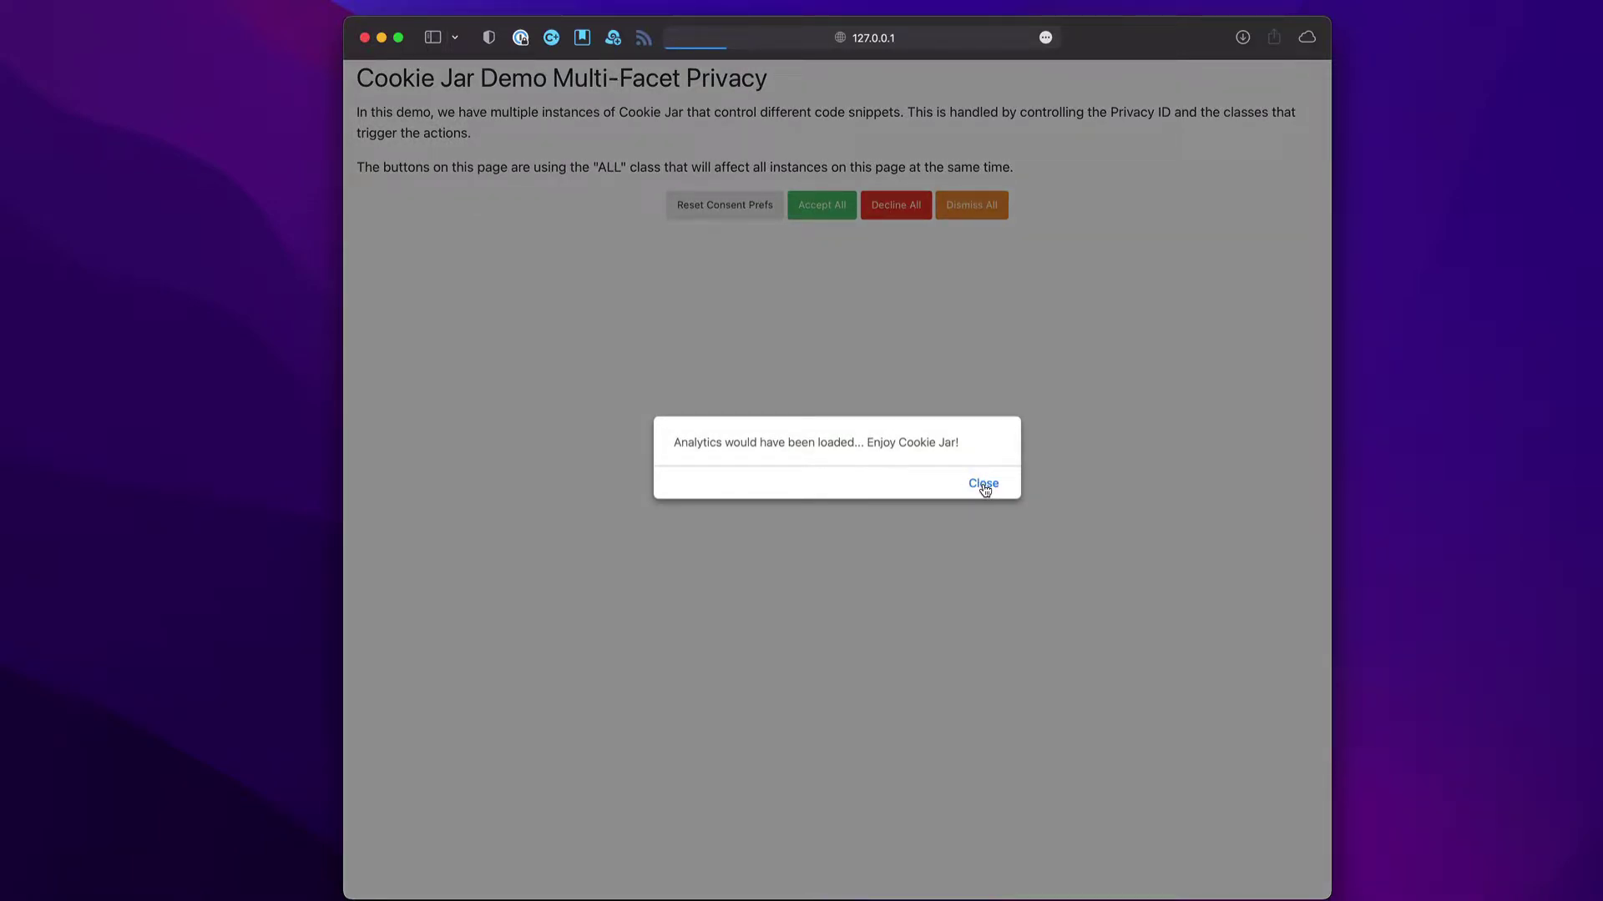
left_click(984, 484)
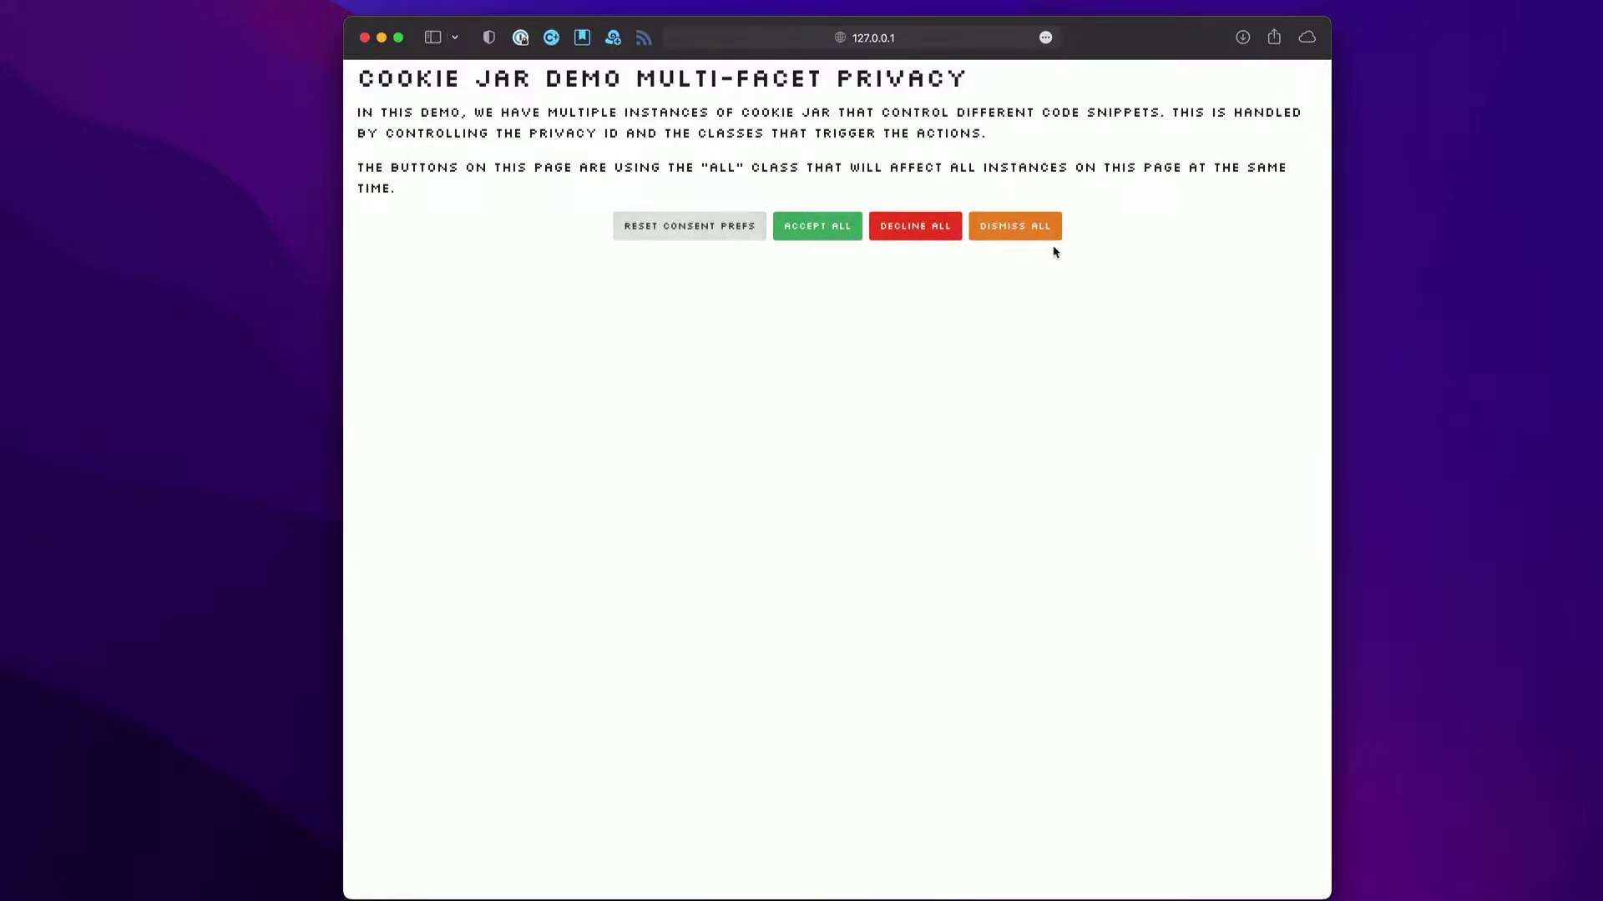
Reset the consent preferences and accept all consents at once, closing the analytics alerts
left_click(680, 230)
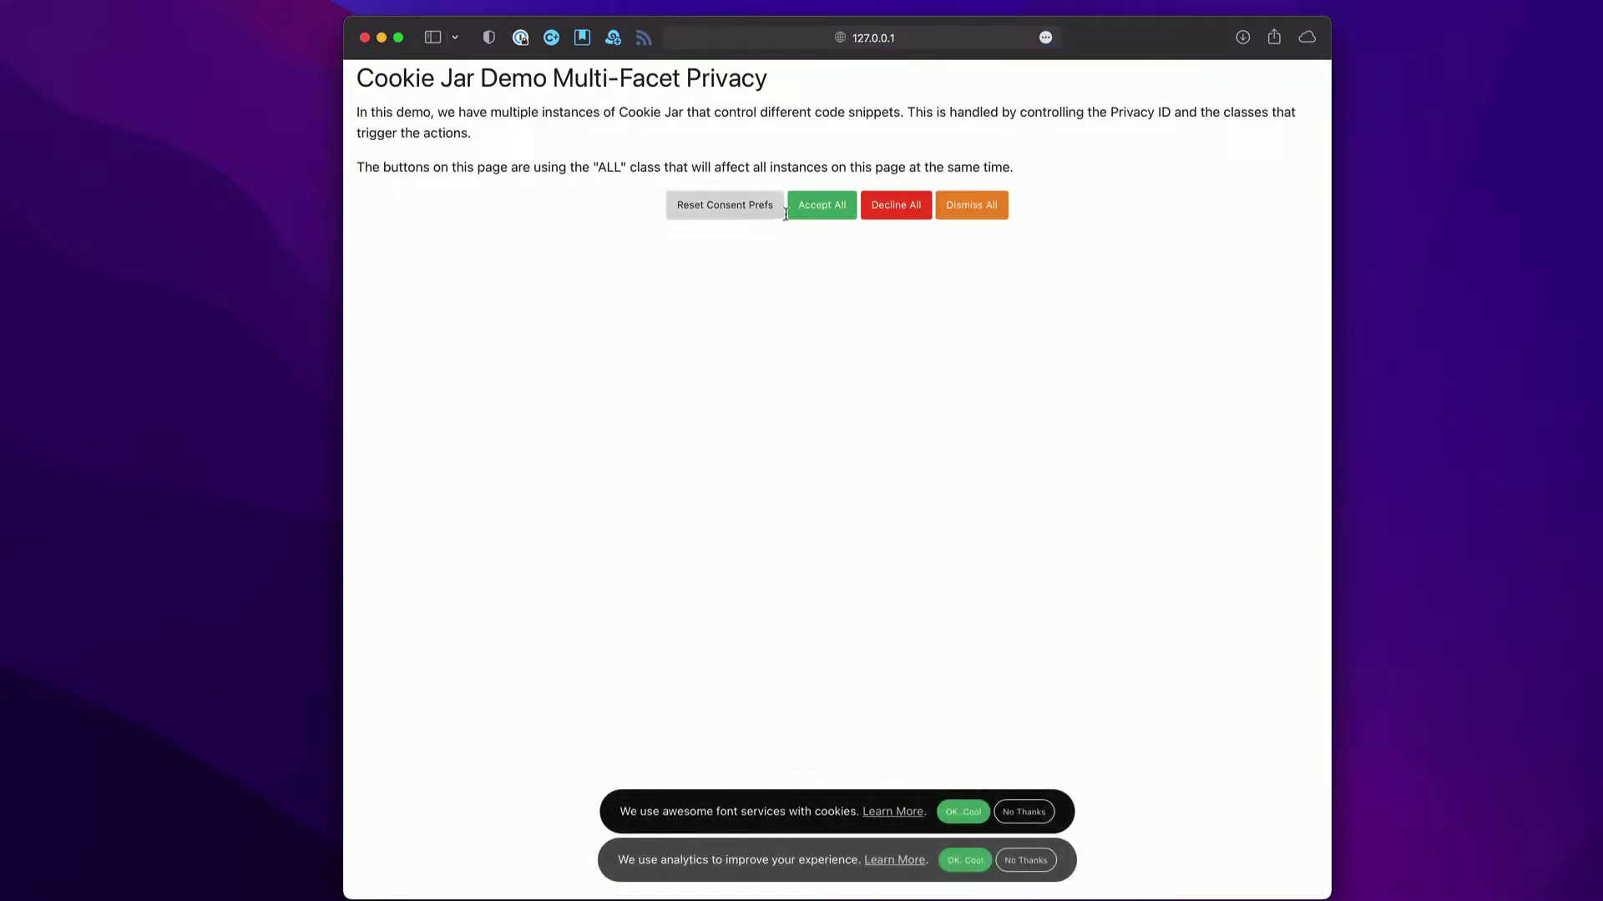
left_click(827, 210)
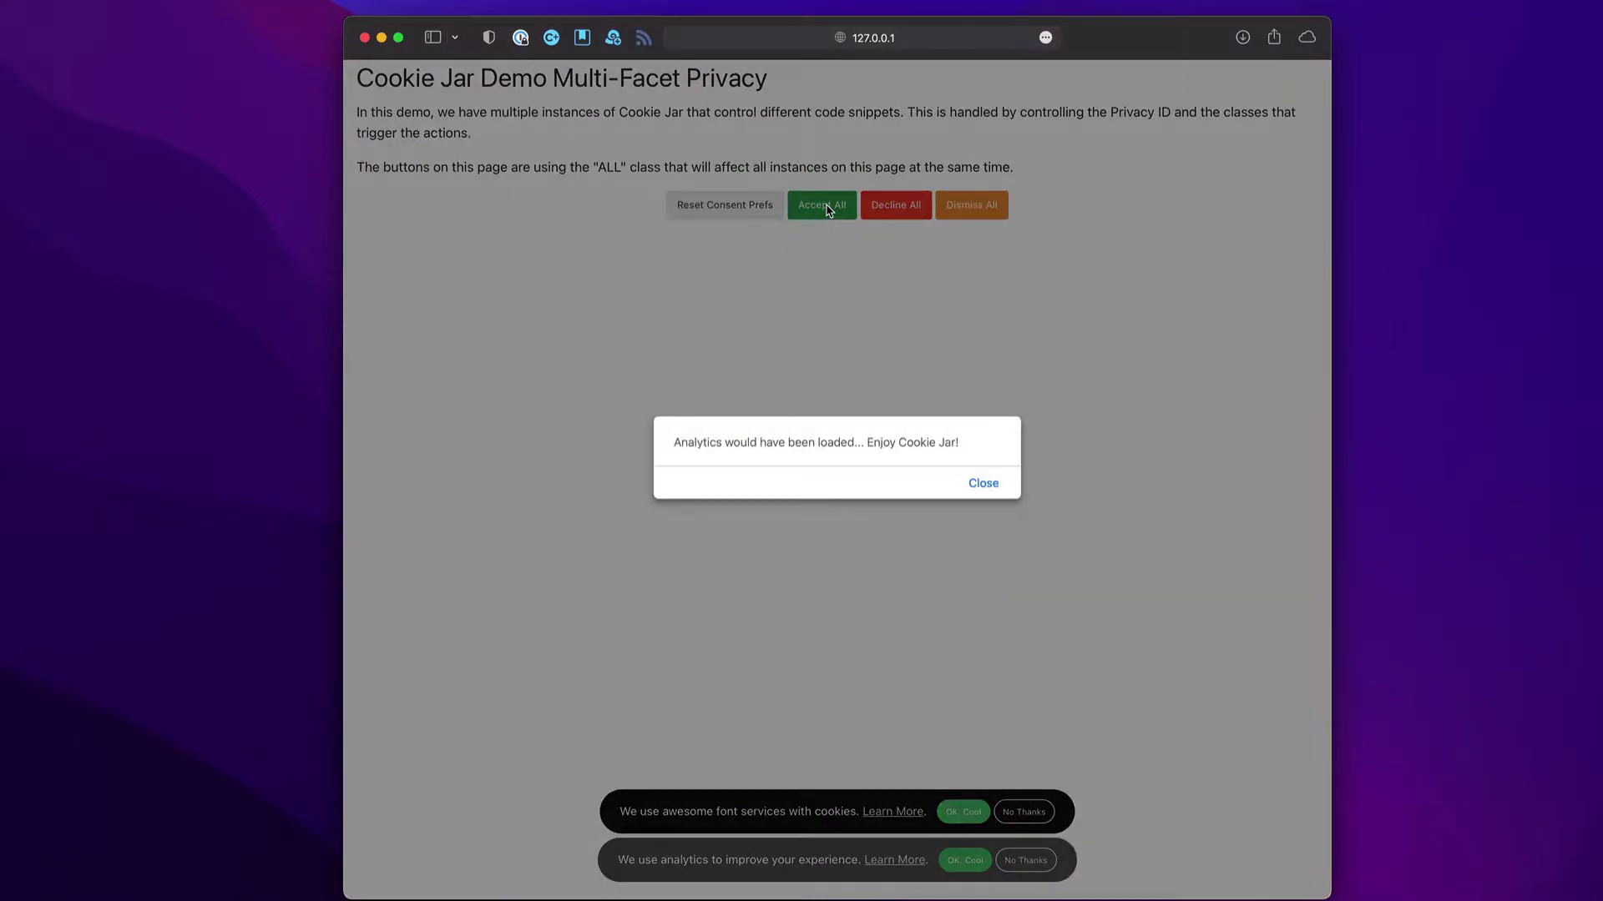
left_click(986, 486)
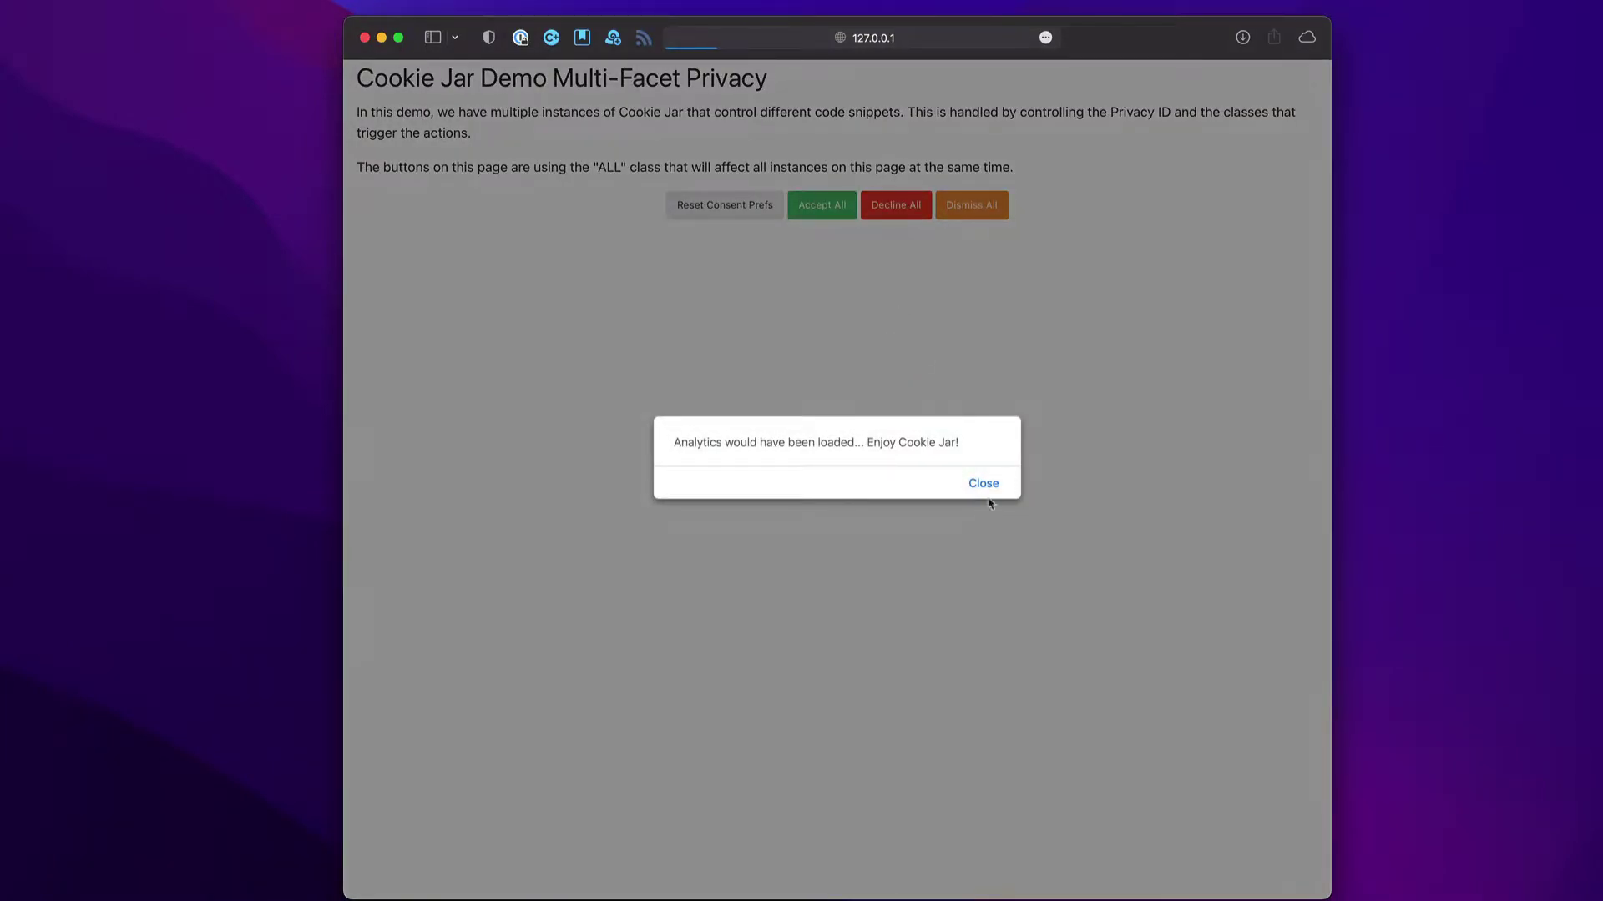
left_click(985, 485)
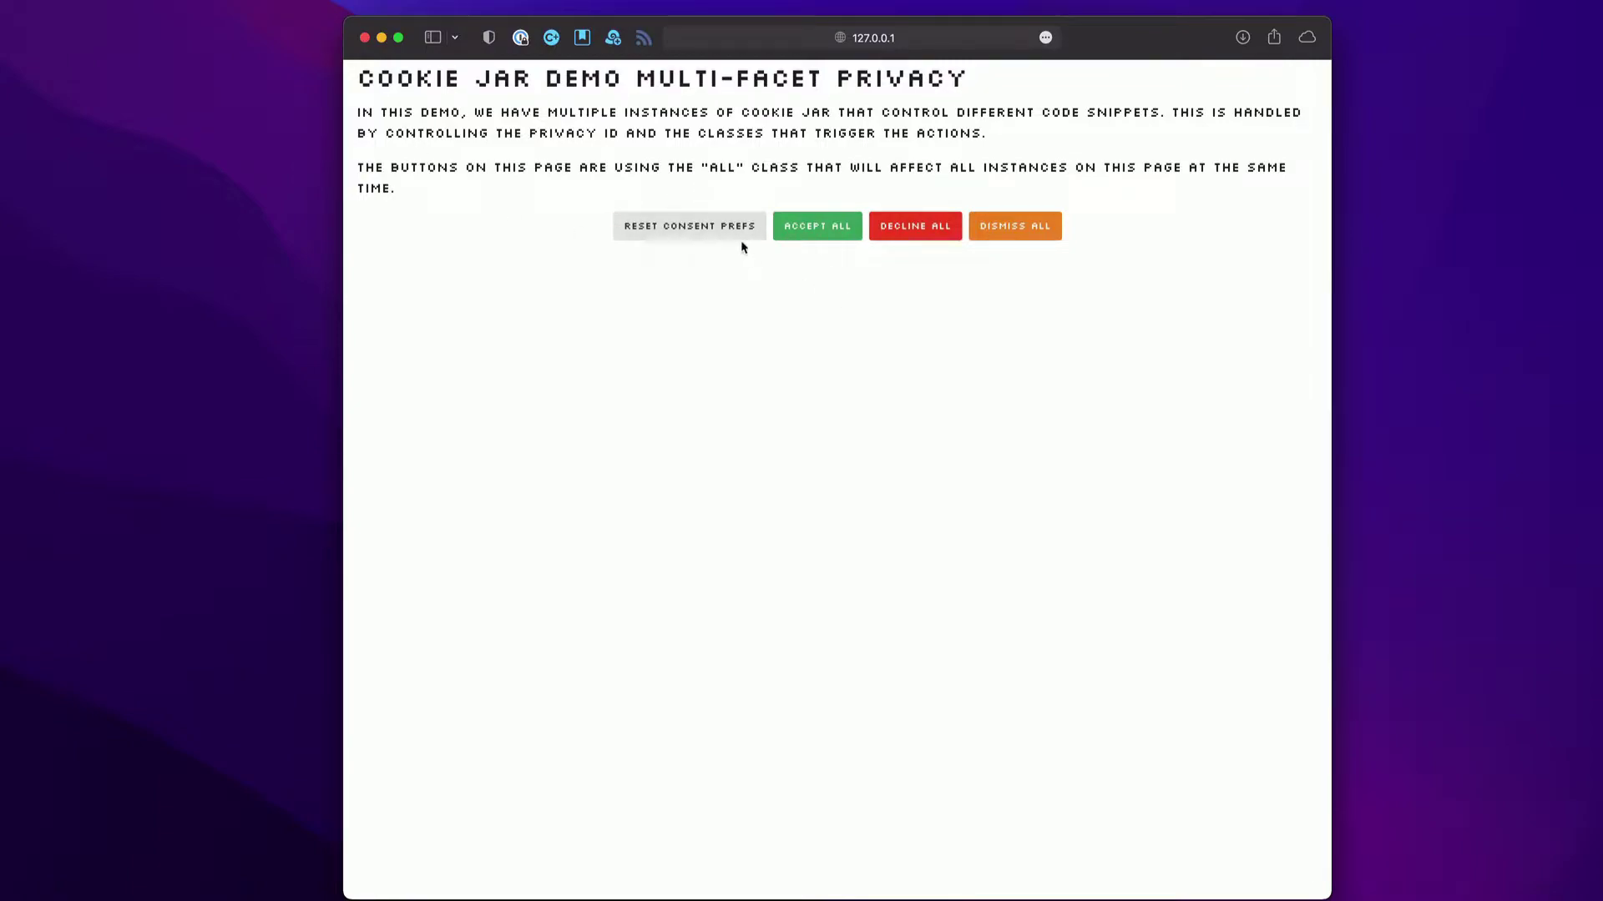
Test declining all and dismissing all consents, resetting the preferences before each and reloading the page after the dismissal
left_click(714, 225)
left_click(908, 207)
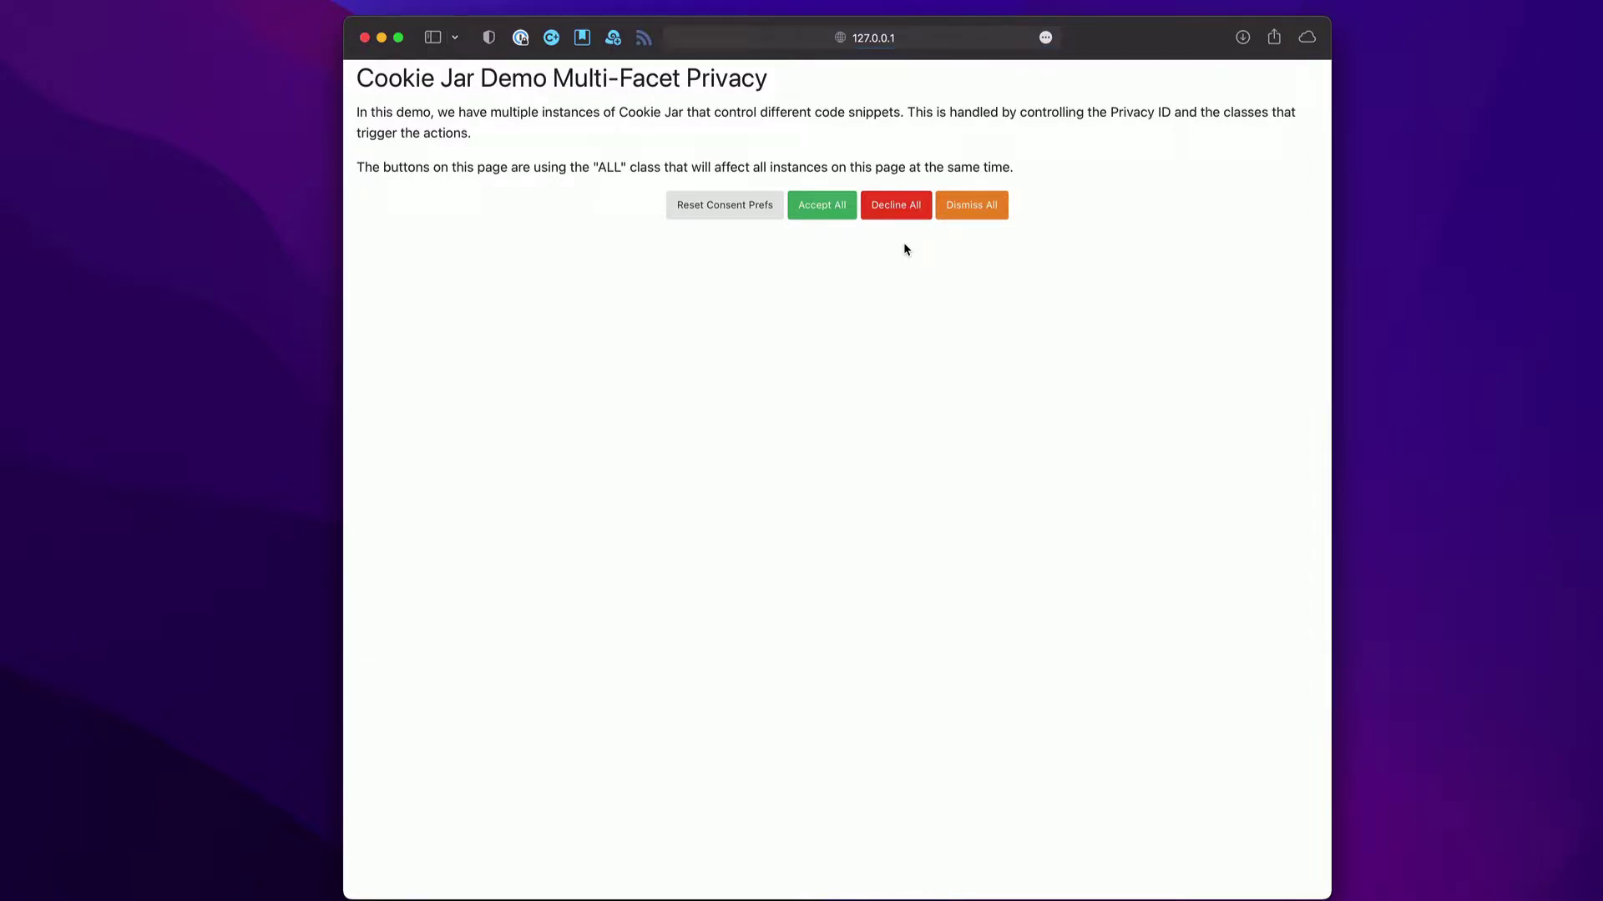
left_click(734, 213)
left_click(973, 207)
key("super+r")
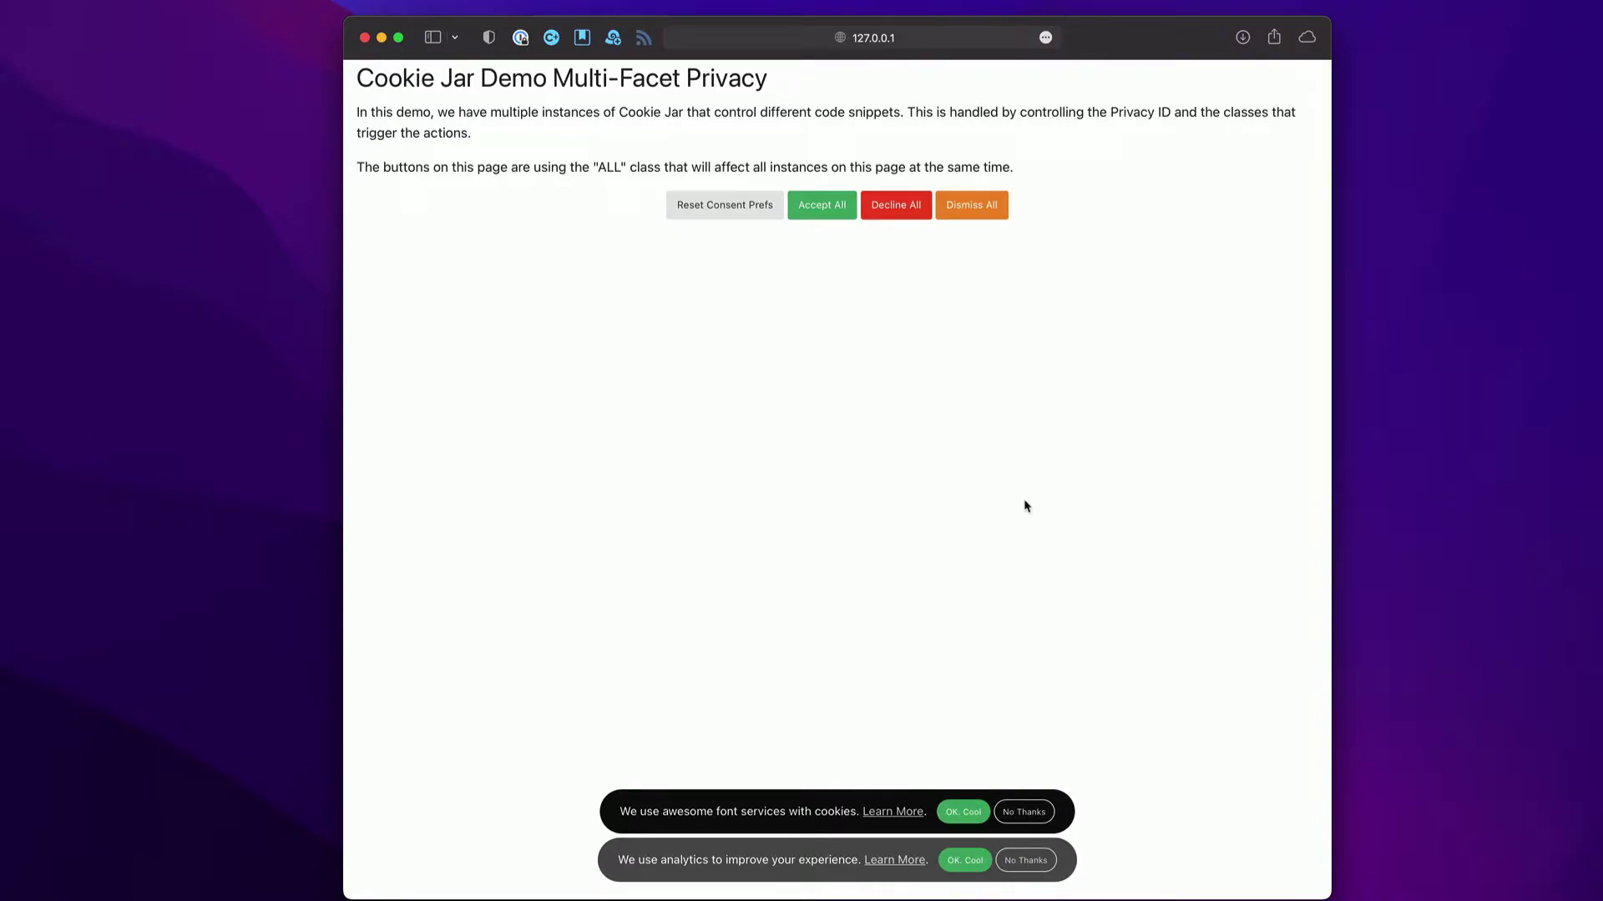
Accept the font services banner and decline the analytics banner
left_click(970, 814)
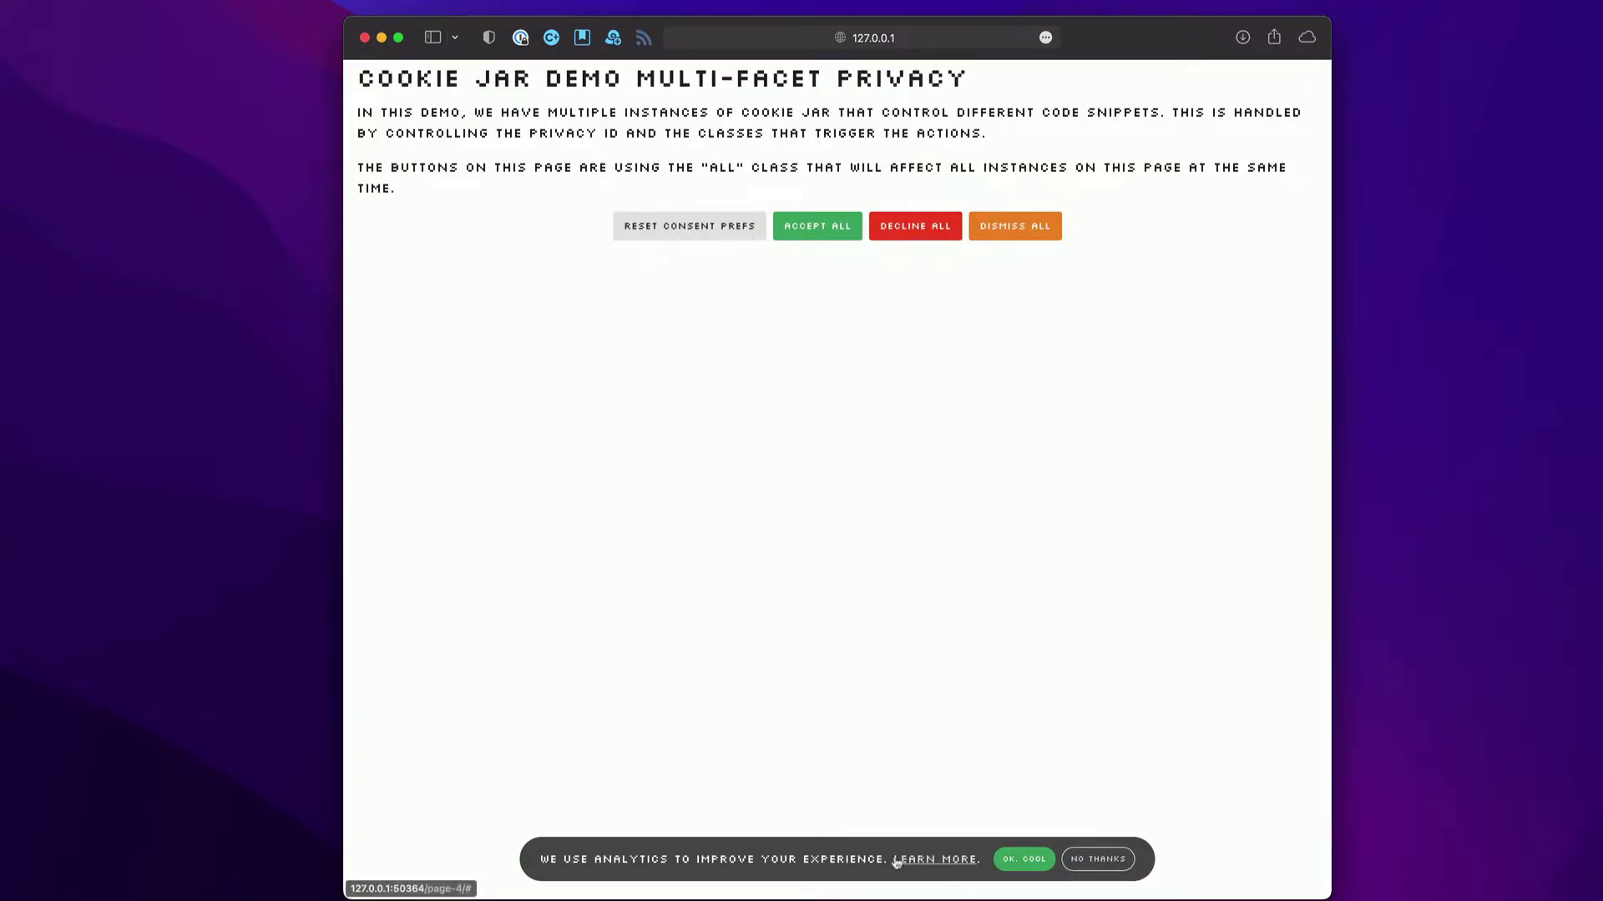
left_click(1102, 861)
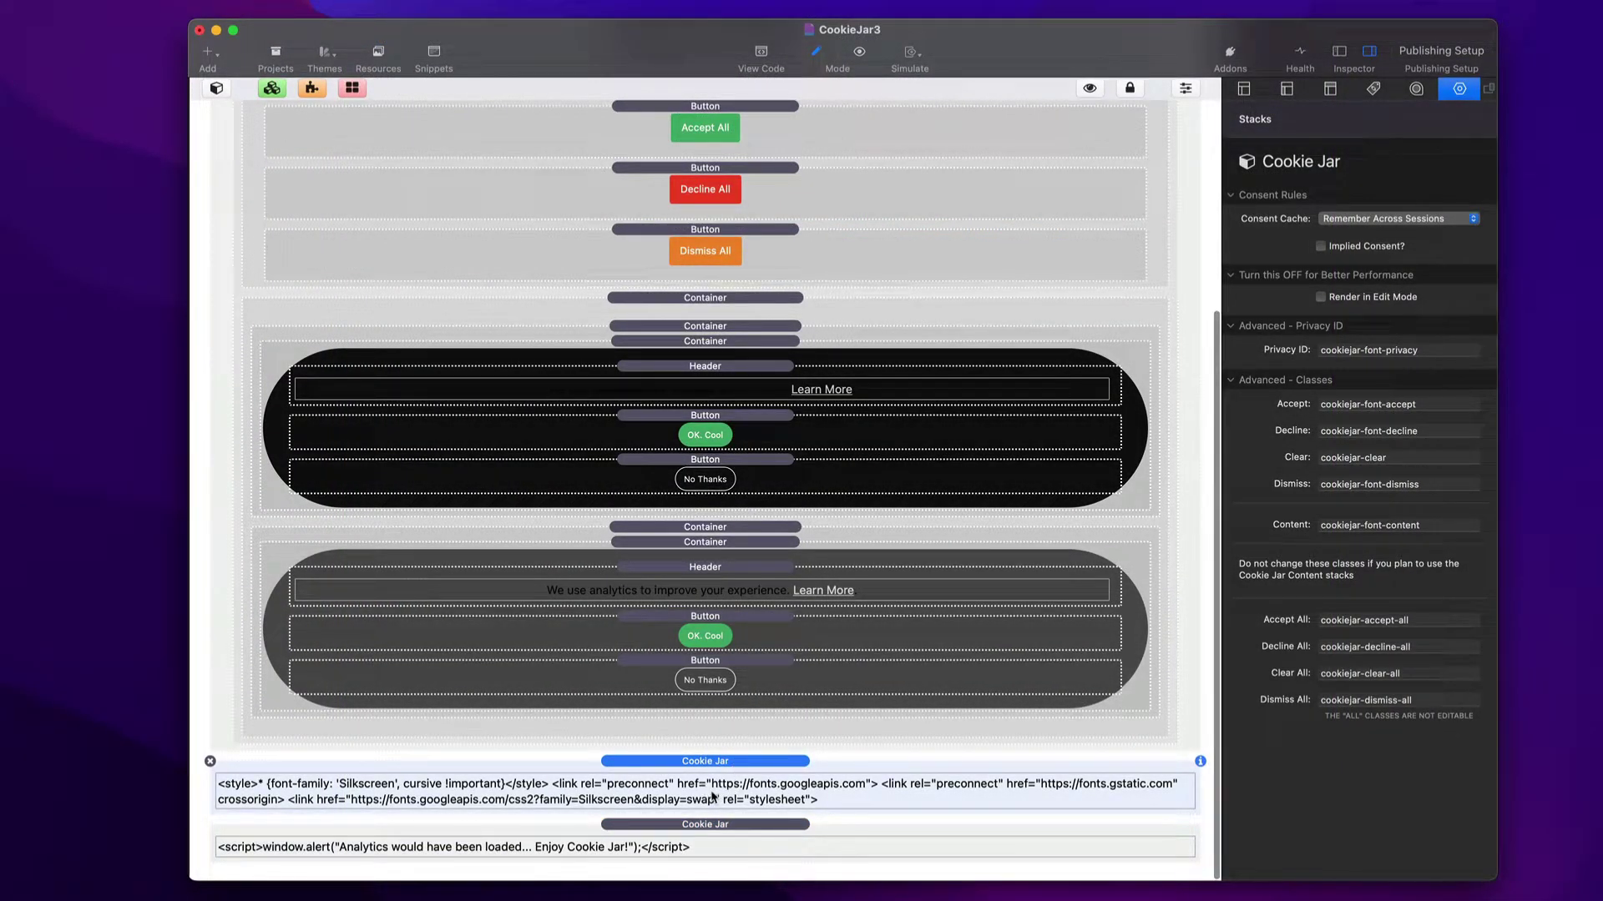
In the CookieJar3 project in RapidWeaver, examine the HTML code inside the font Cookie Jar stack and the analytics Cookie Jar stack
double_click(712, 797)
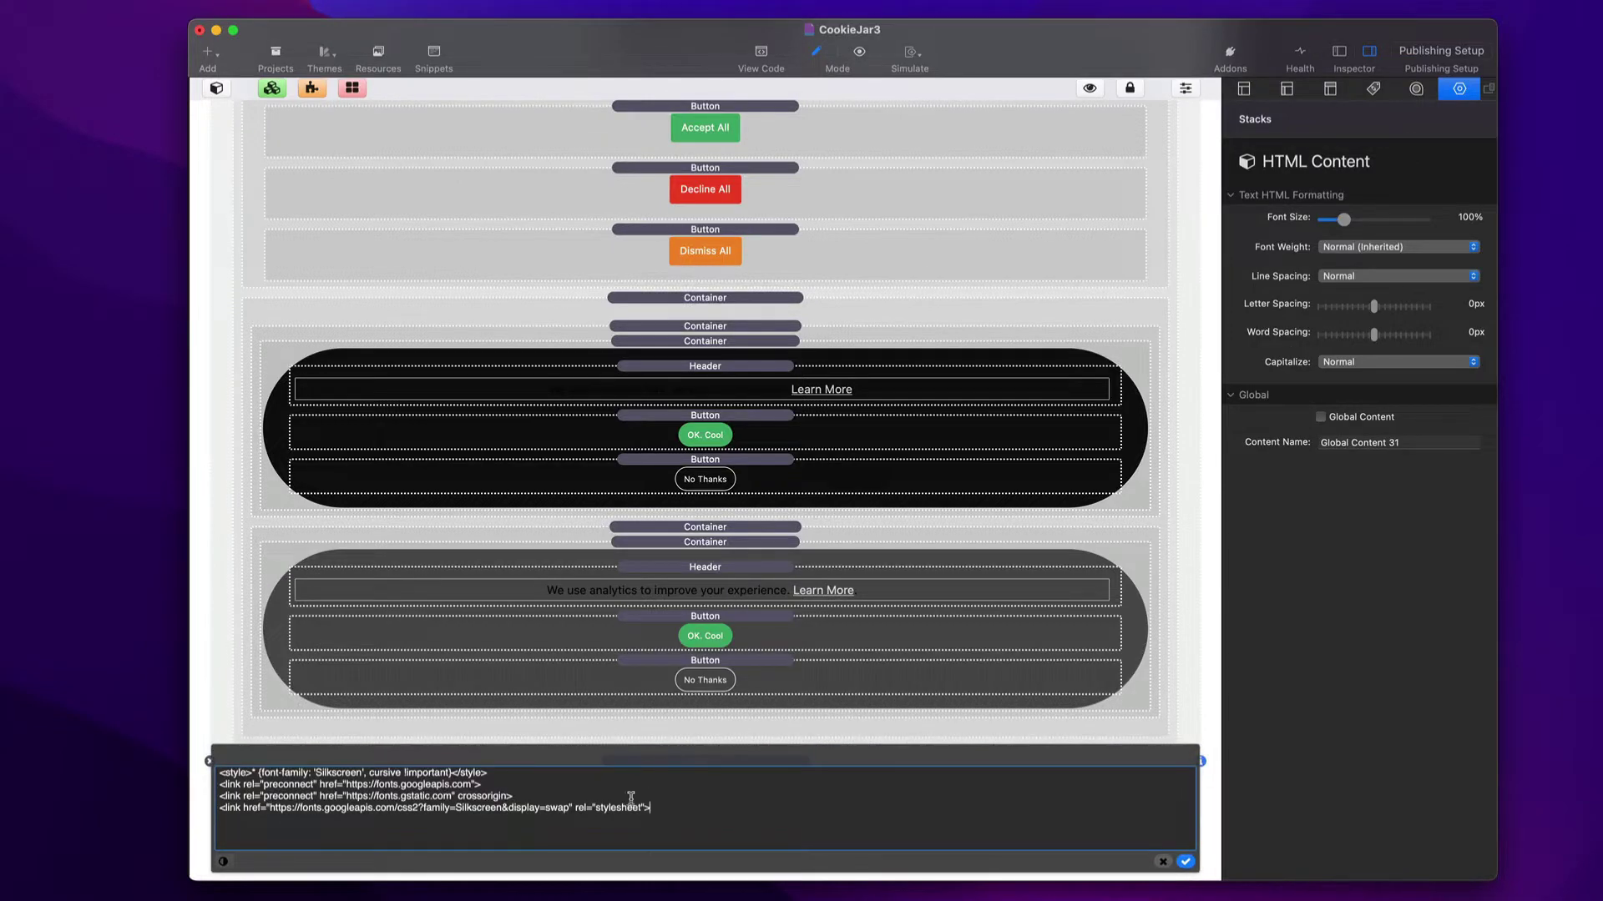
left_click_drag(660, 808, 112, 743)
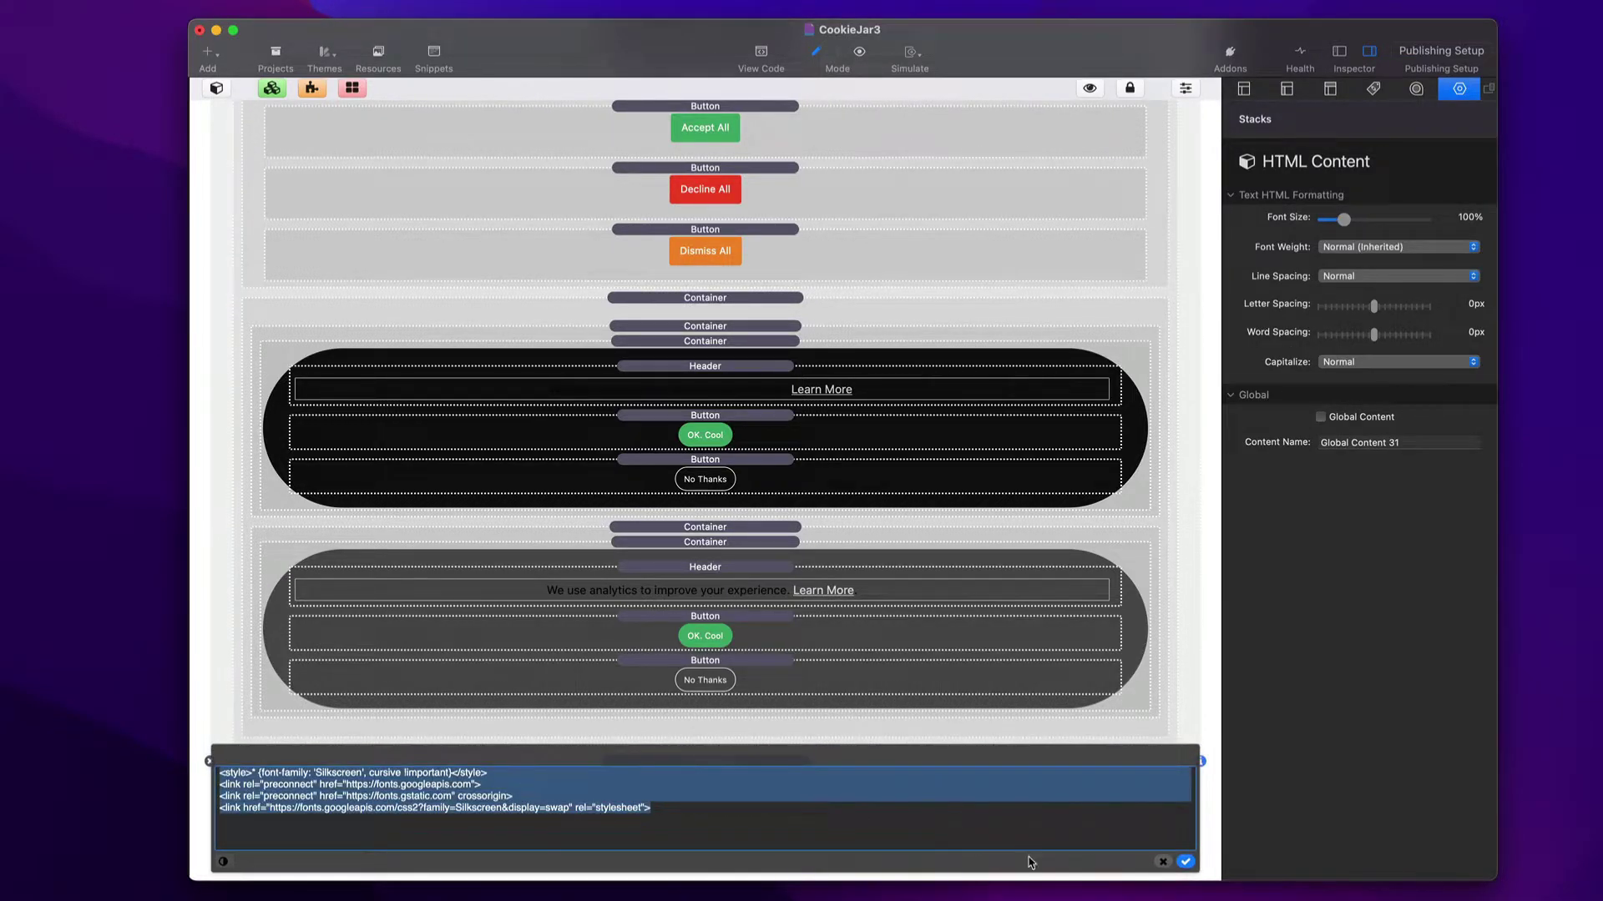
left_click(1185, 862)
double_click(722, 841)
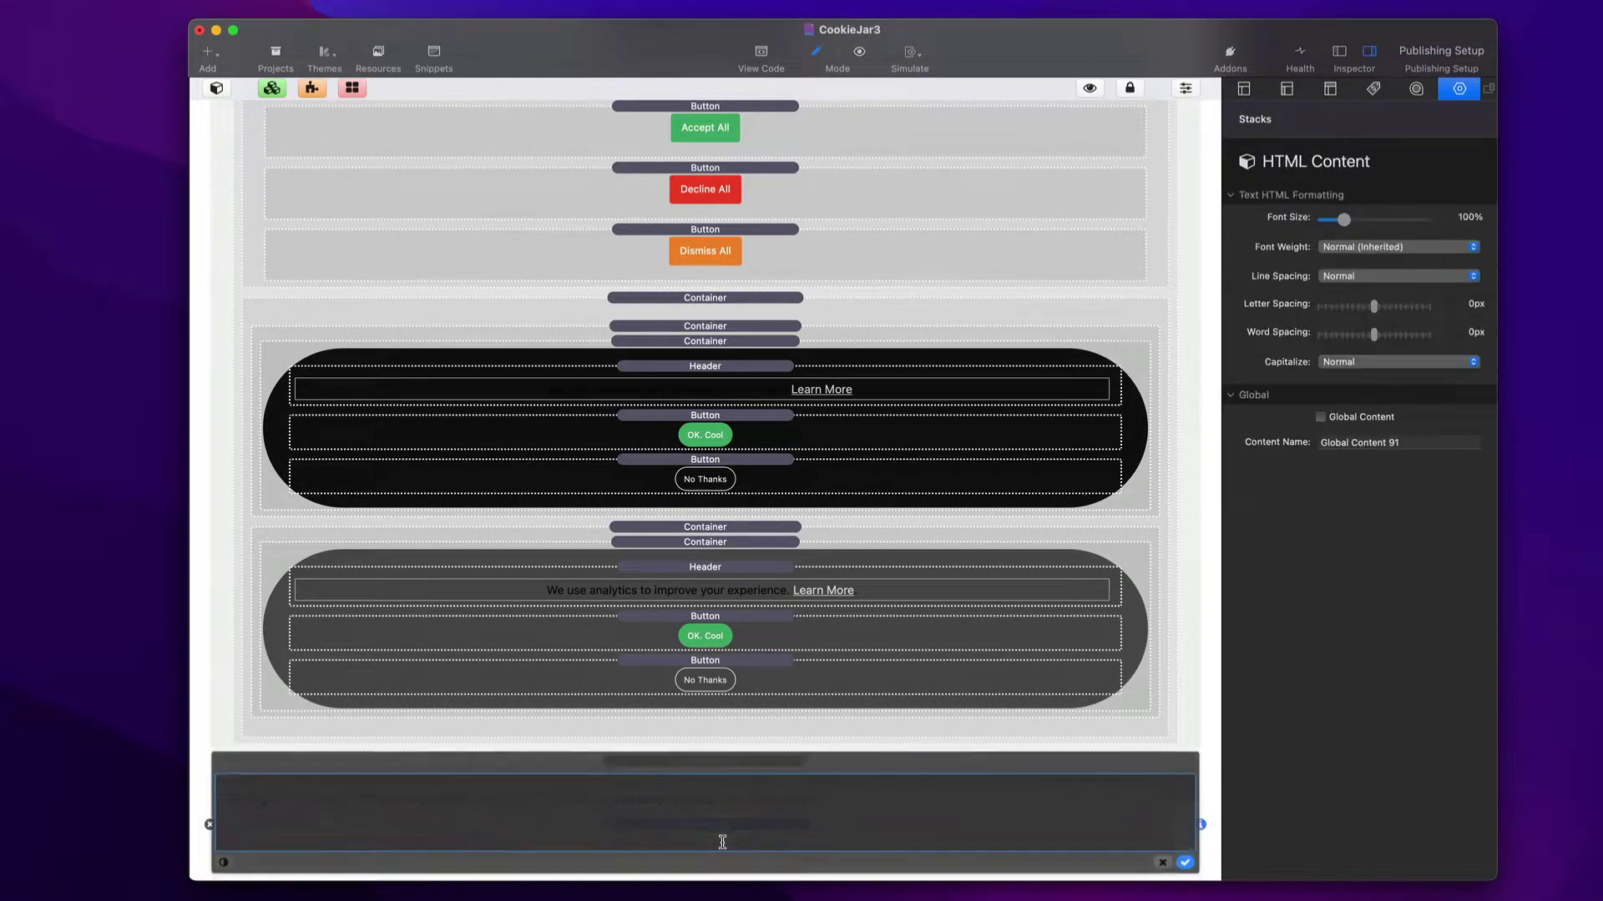
left_click_drag(664, 782, 347, 753)
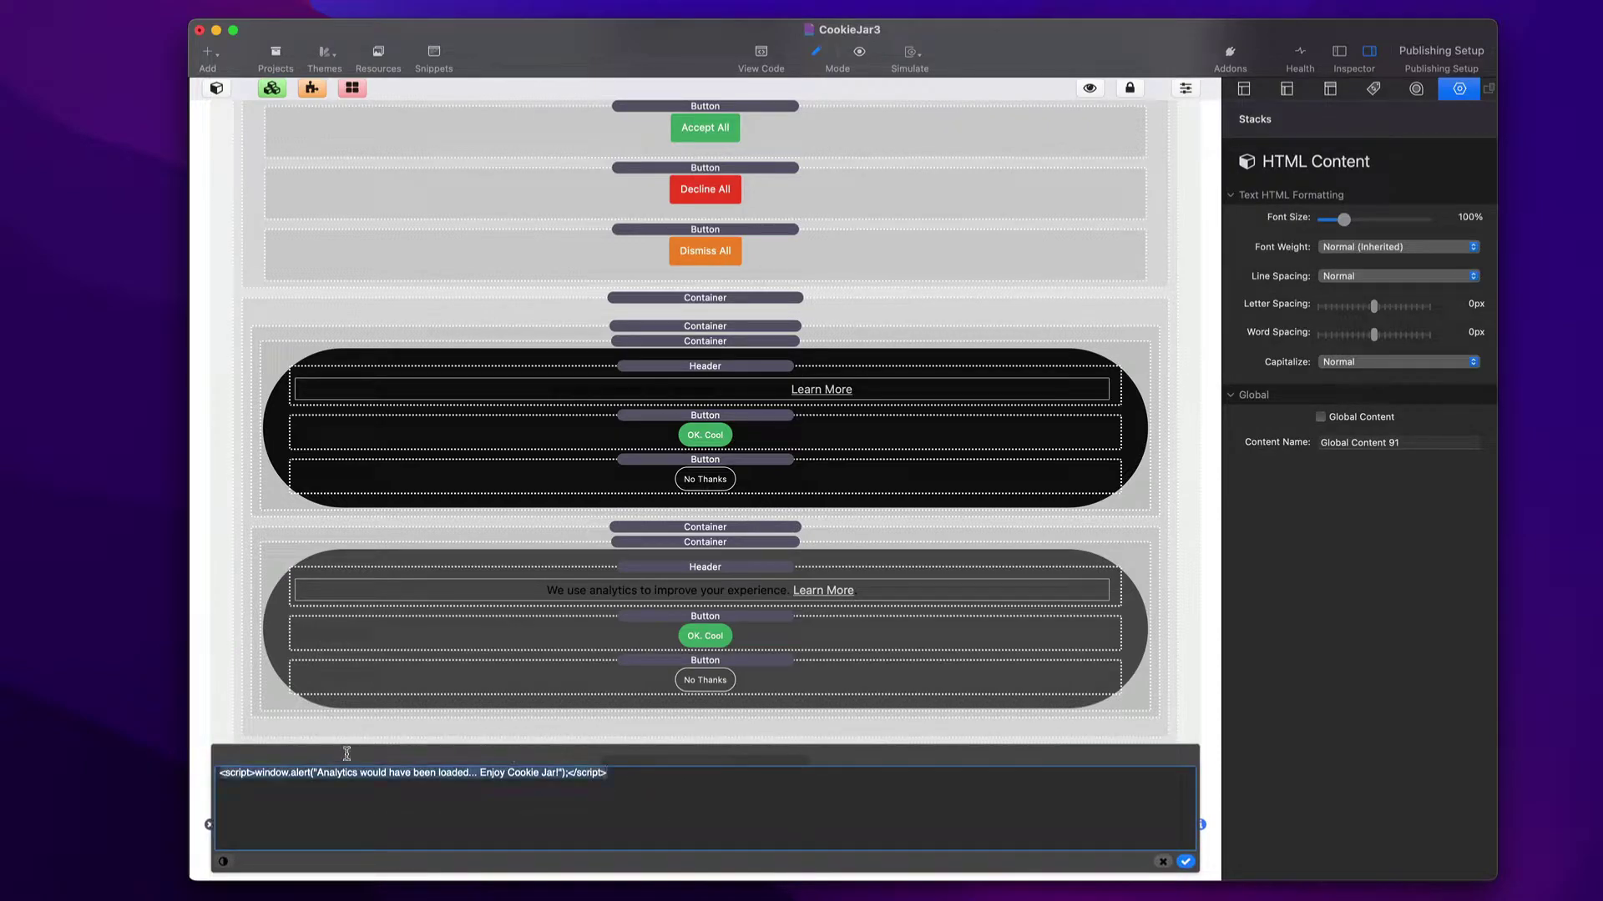
left_click(308, 800)
left_click(1166, 863)
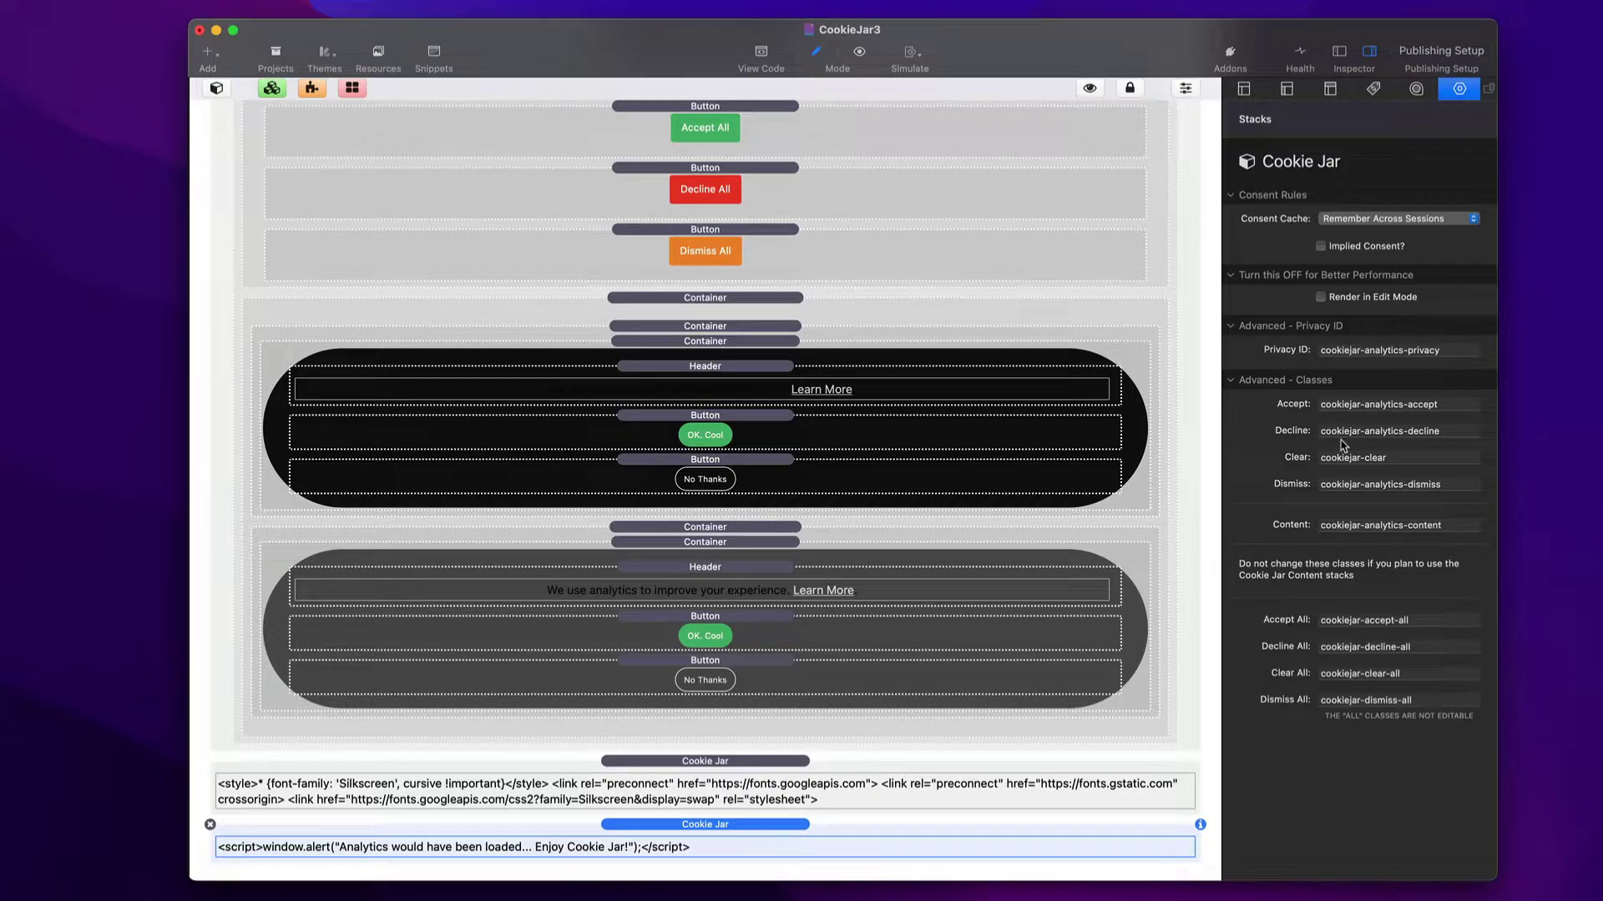
Examine the font Cookie Jar stack's Privacy ID and its Accept, Decline, Clear, Dismiss and Content classes
left_click(758, 763)
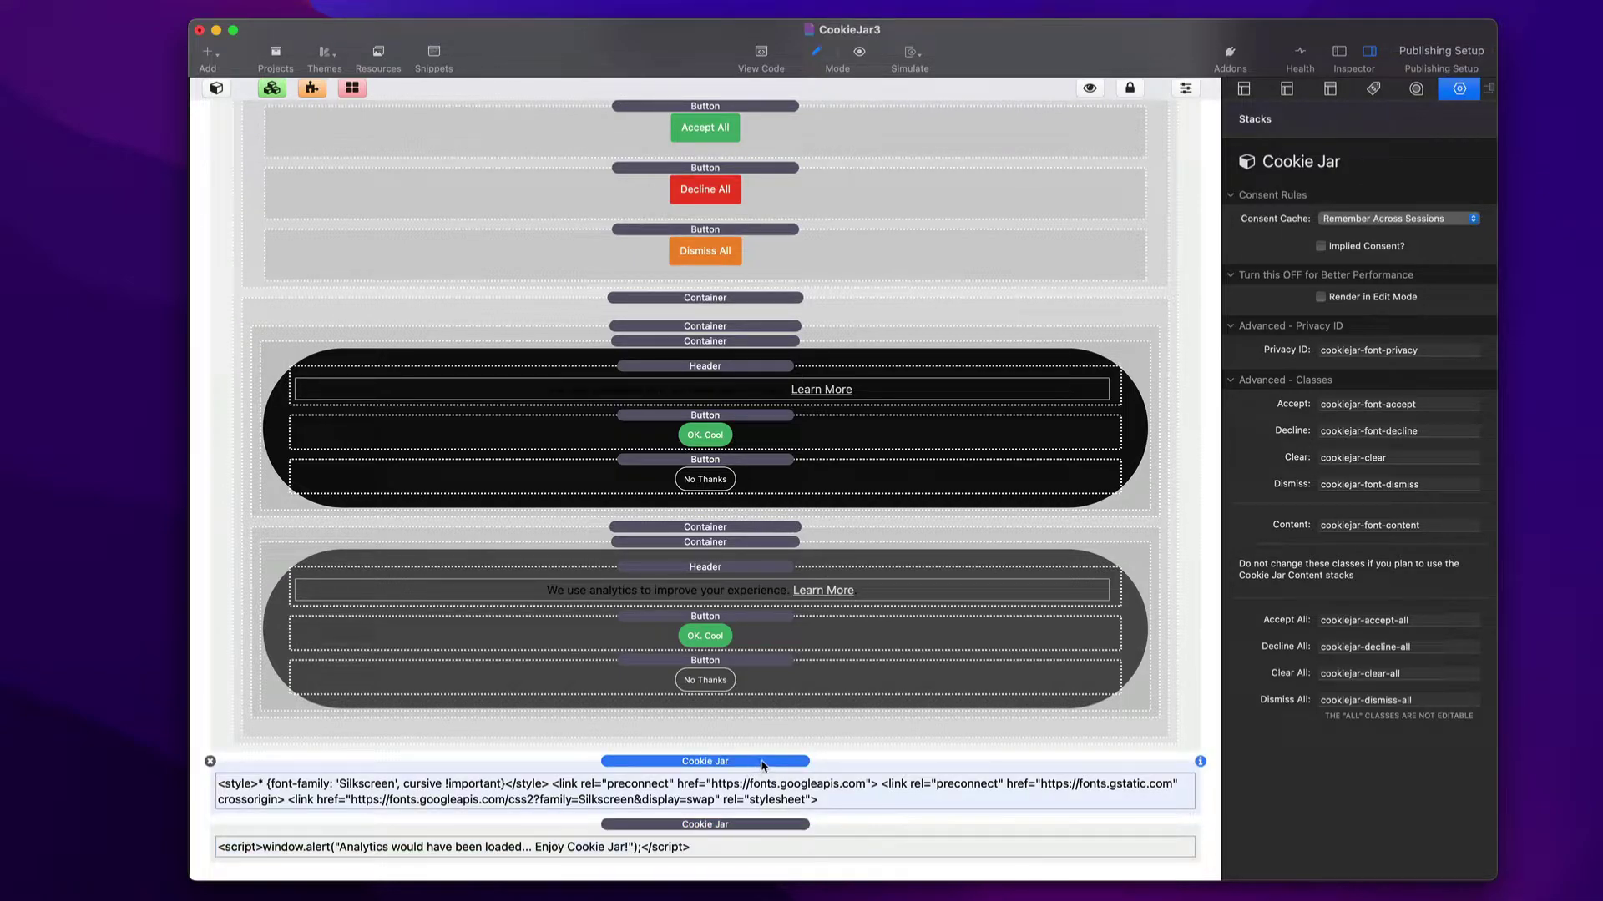
left_click(1441, 349)
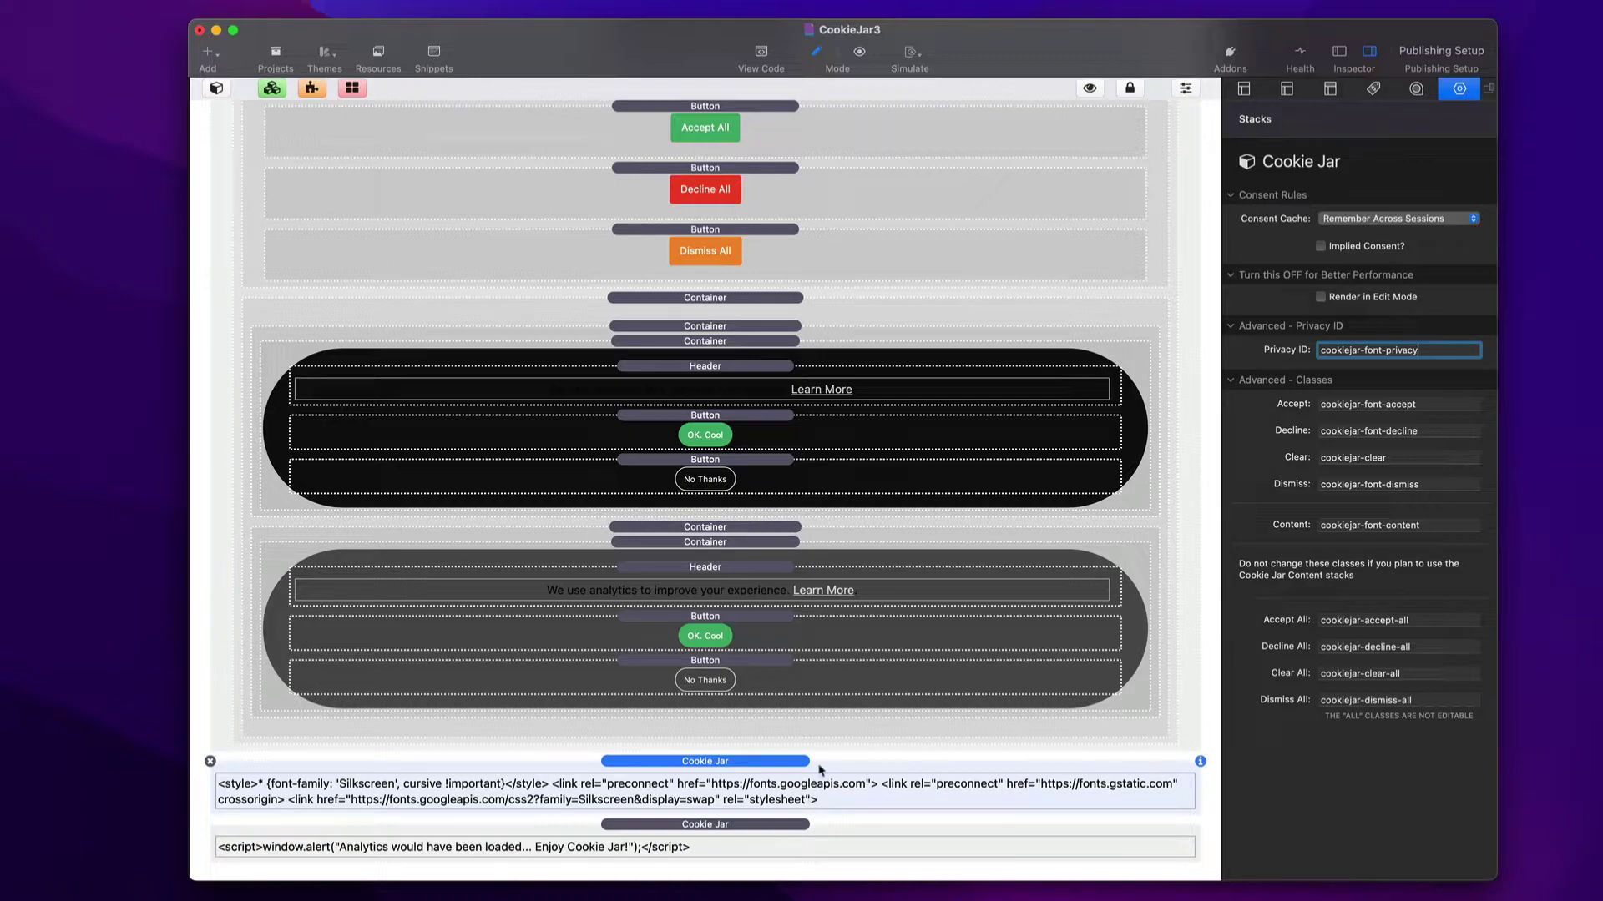
left_click(1456, 404)
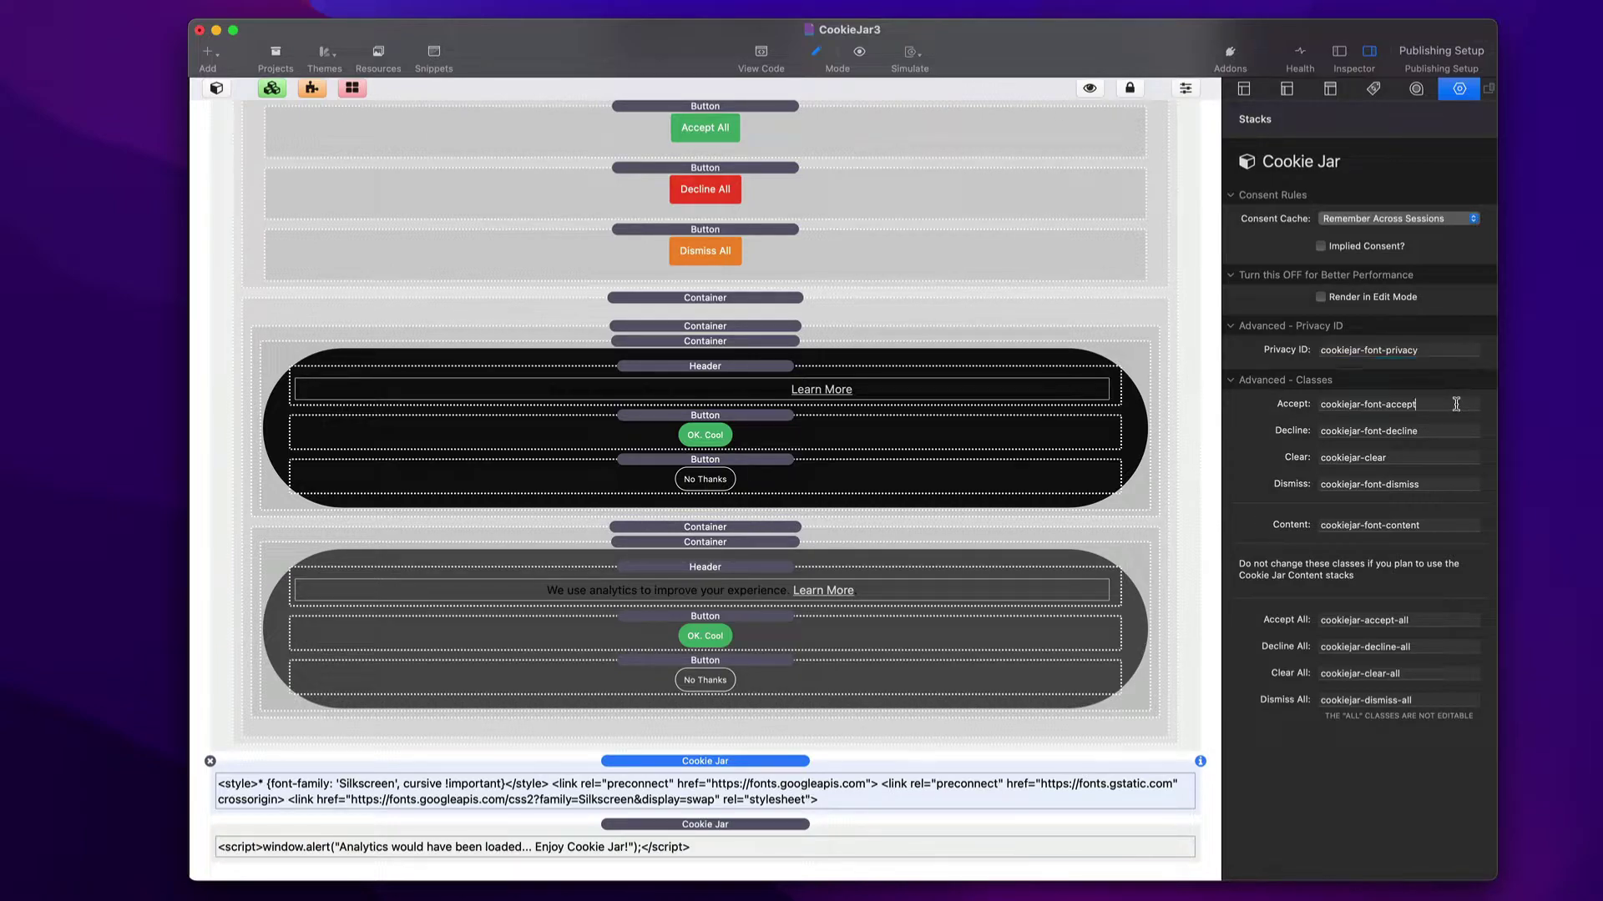
left_click(1440, 426)
left_click(1426, 460)
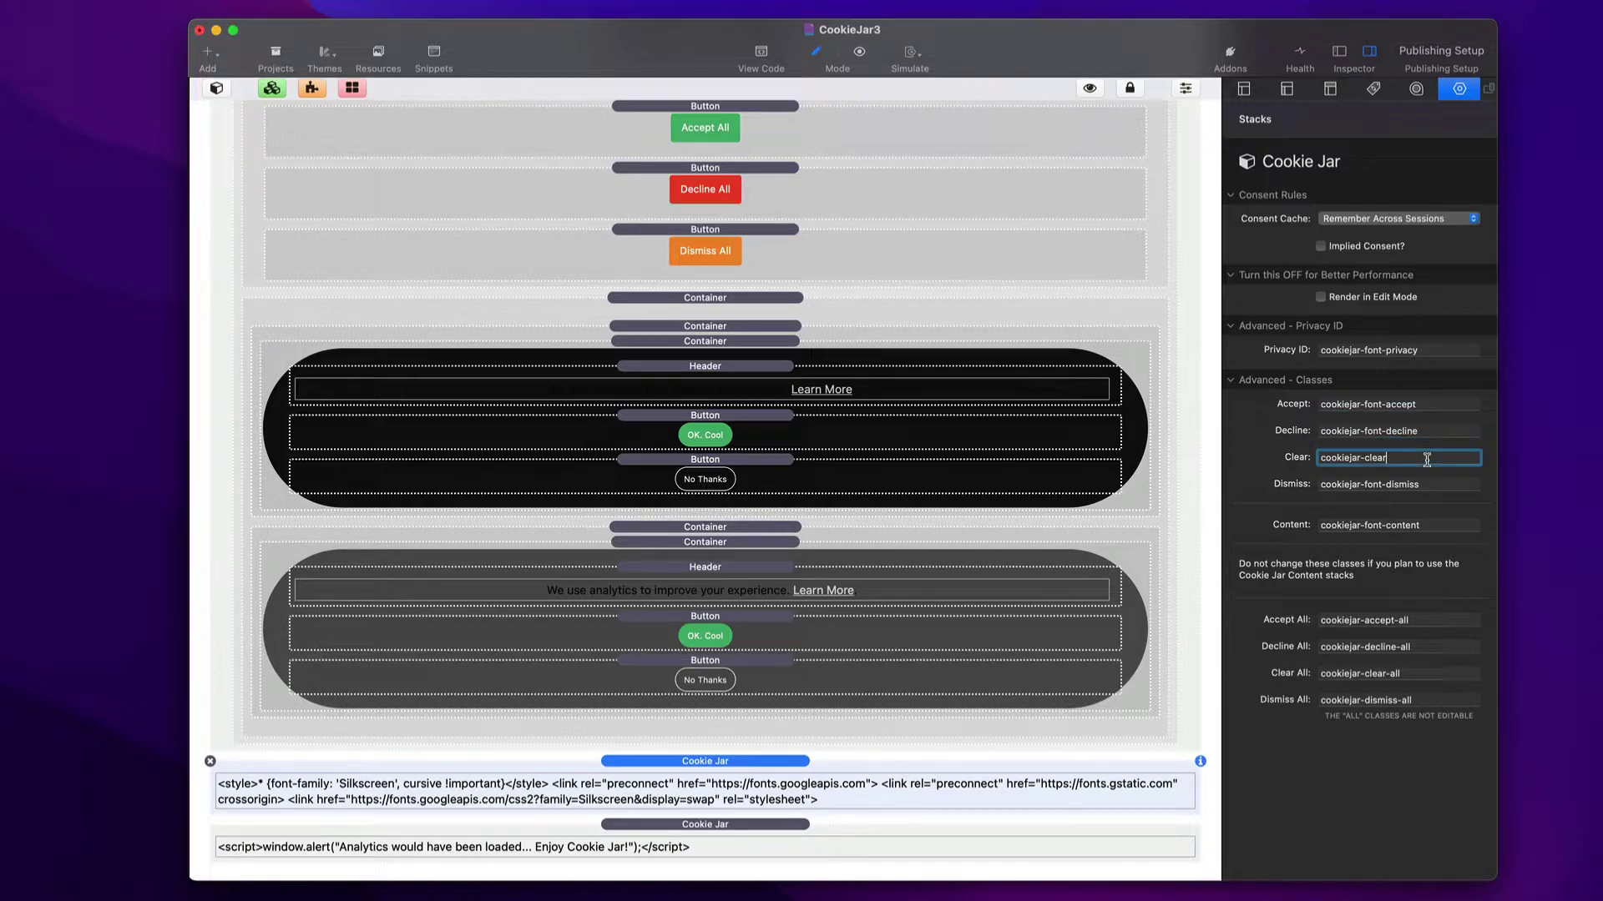
left_click(1434, 486)
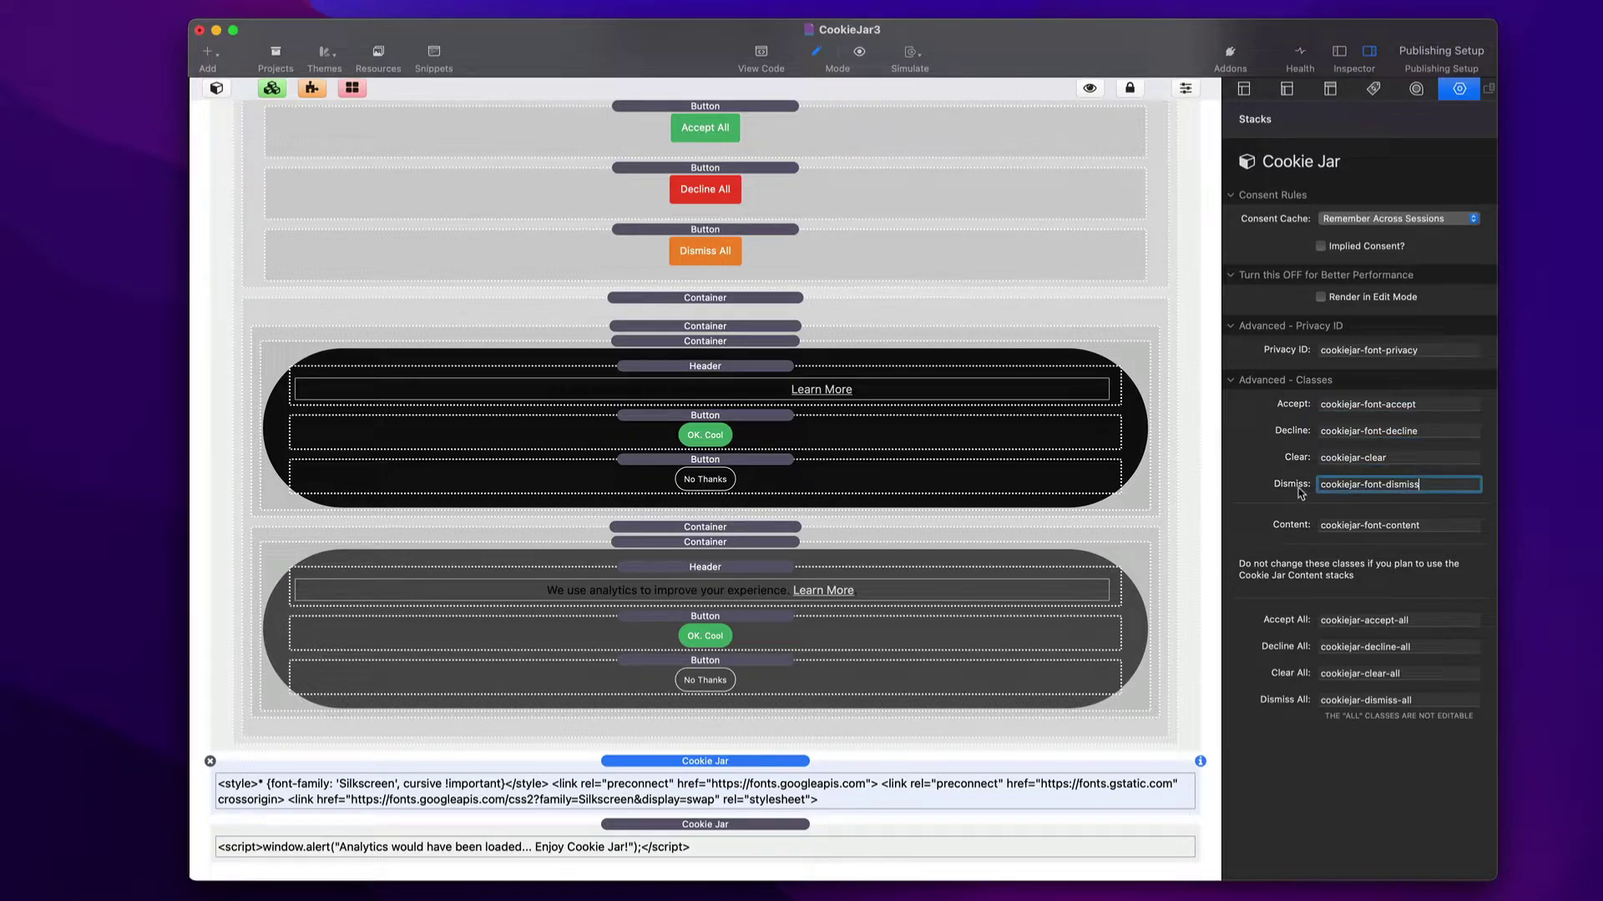
left_click_drag(1323, 484, 1452, 490)
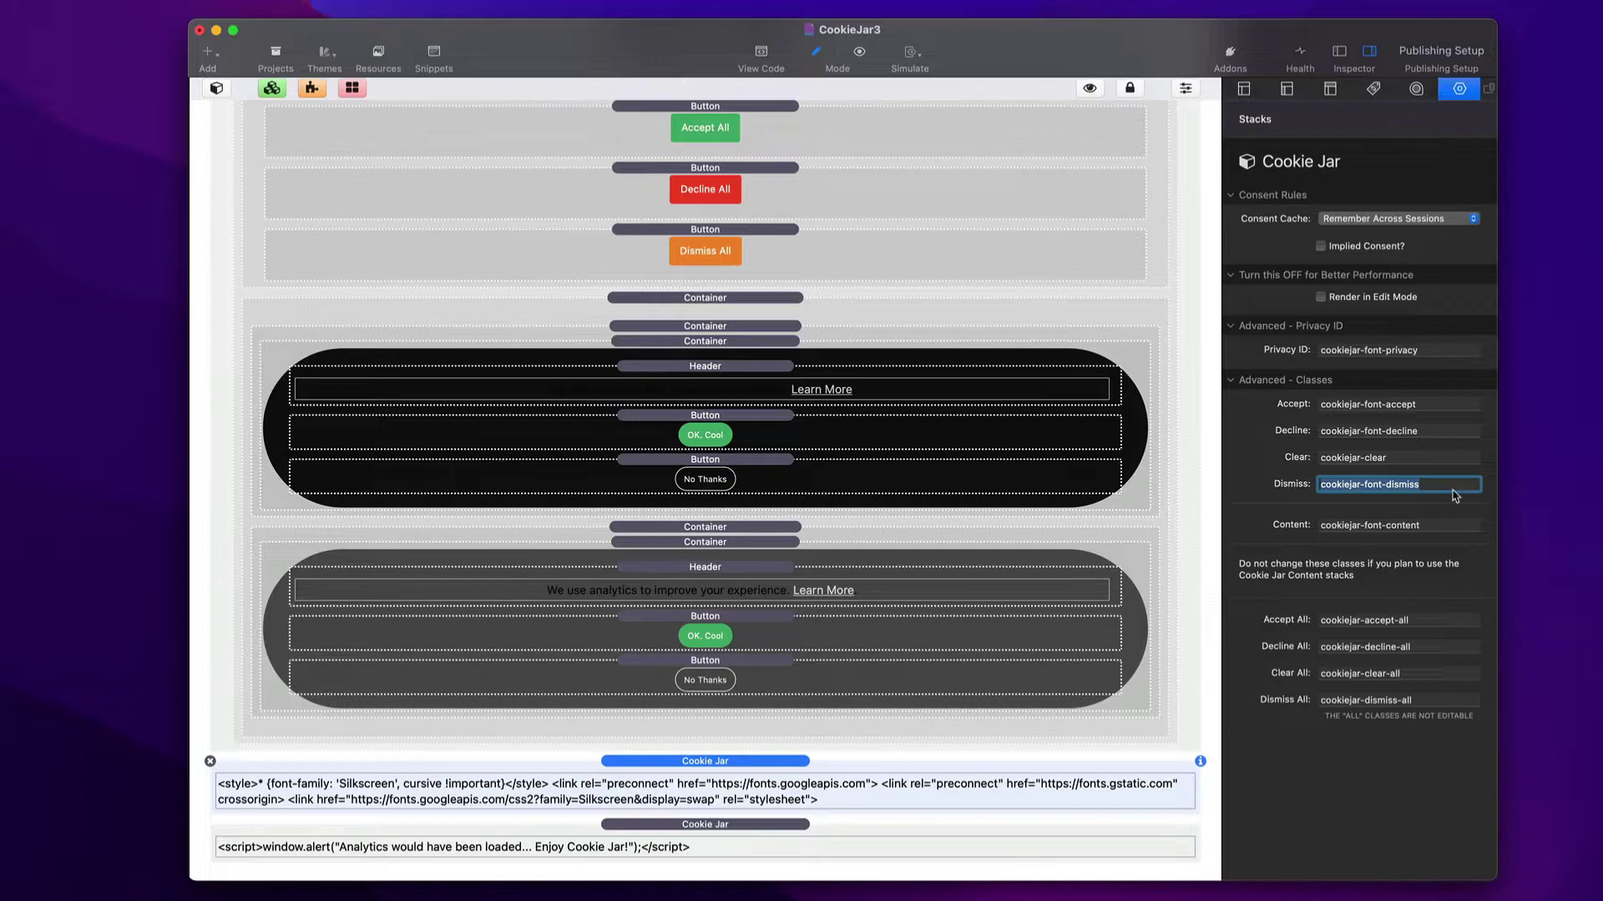
left_click(1452, 490)
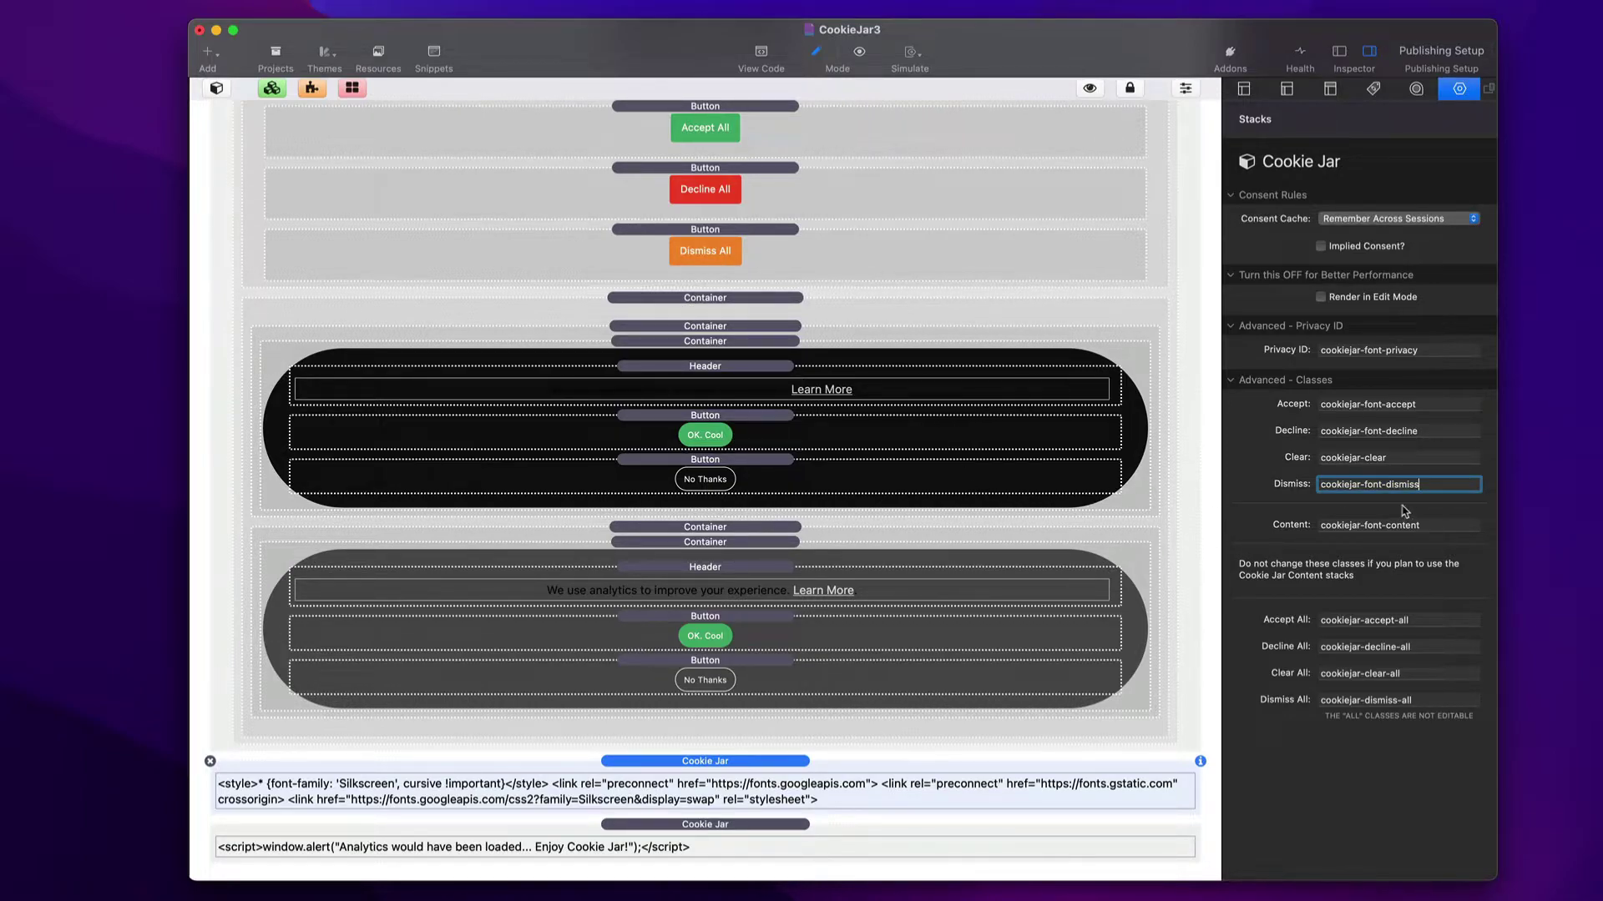
triple_click(1445, 524)
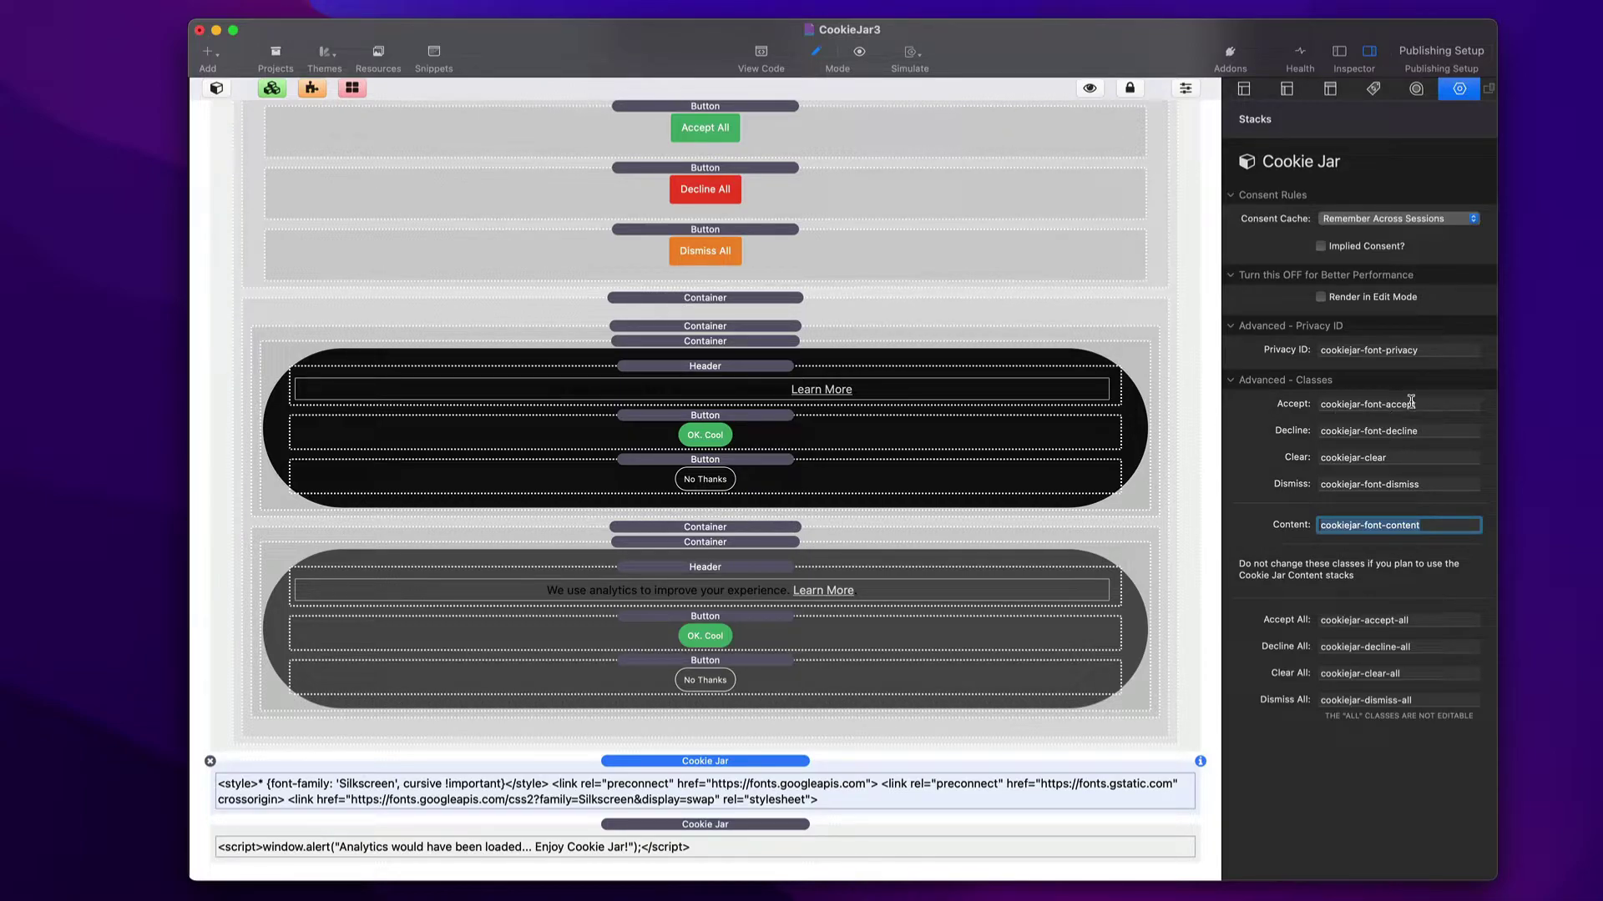
Check the custom classes on the black font banner's inner container and its OK. Cool and No Thanks buttons
left_click(710, 342)
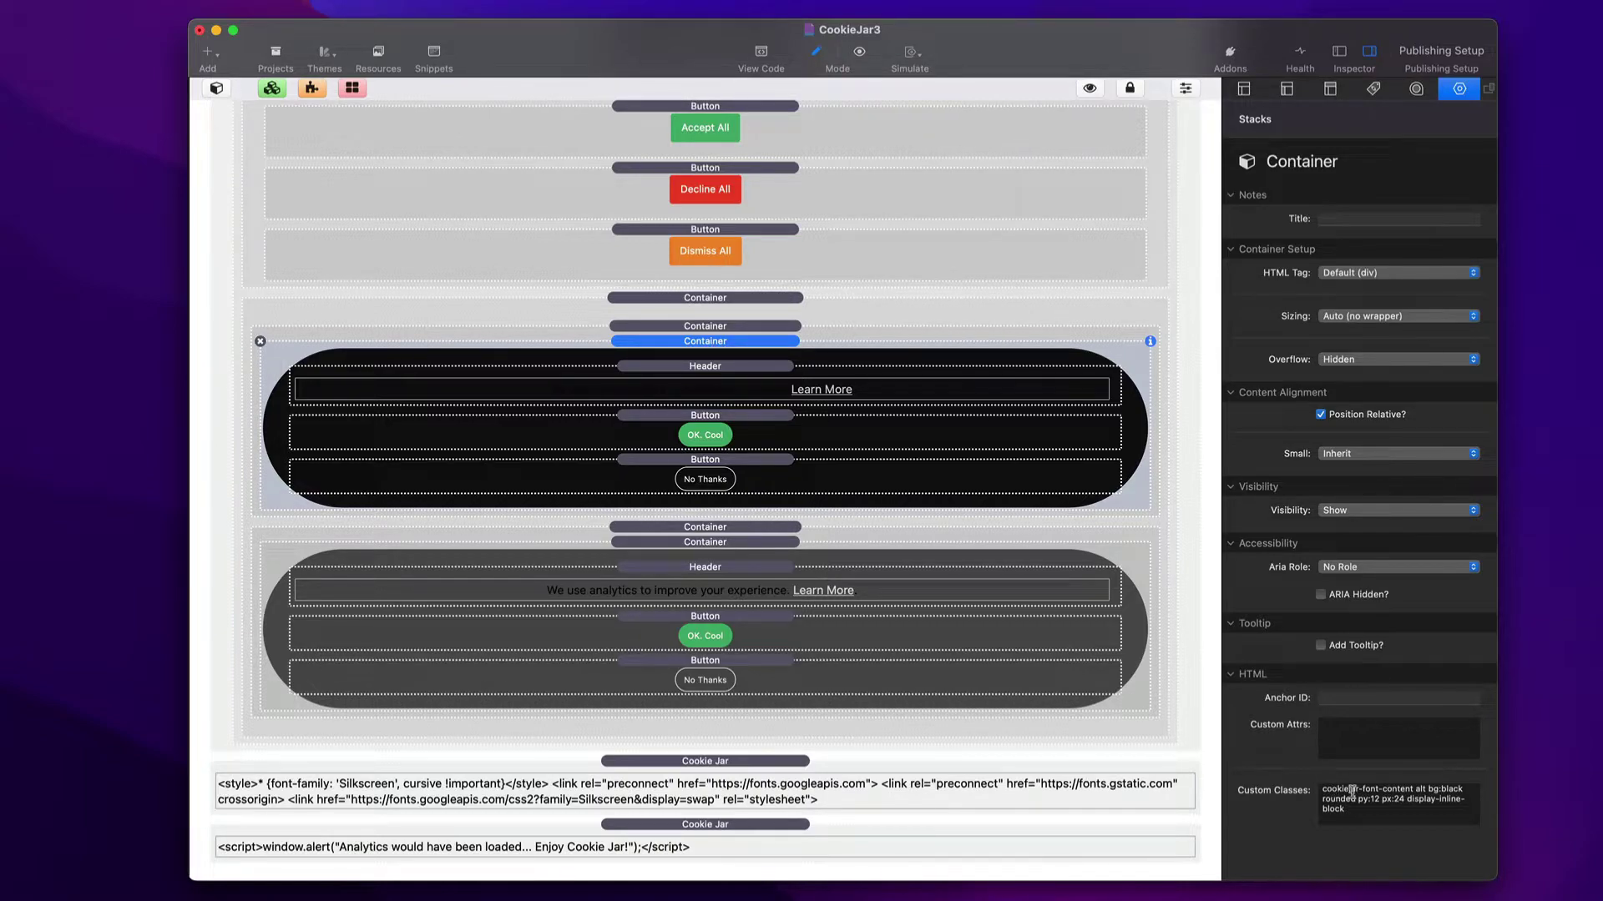
left_click(734, 422)
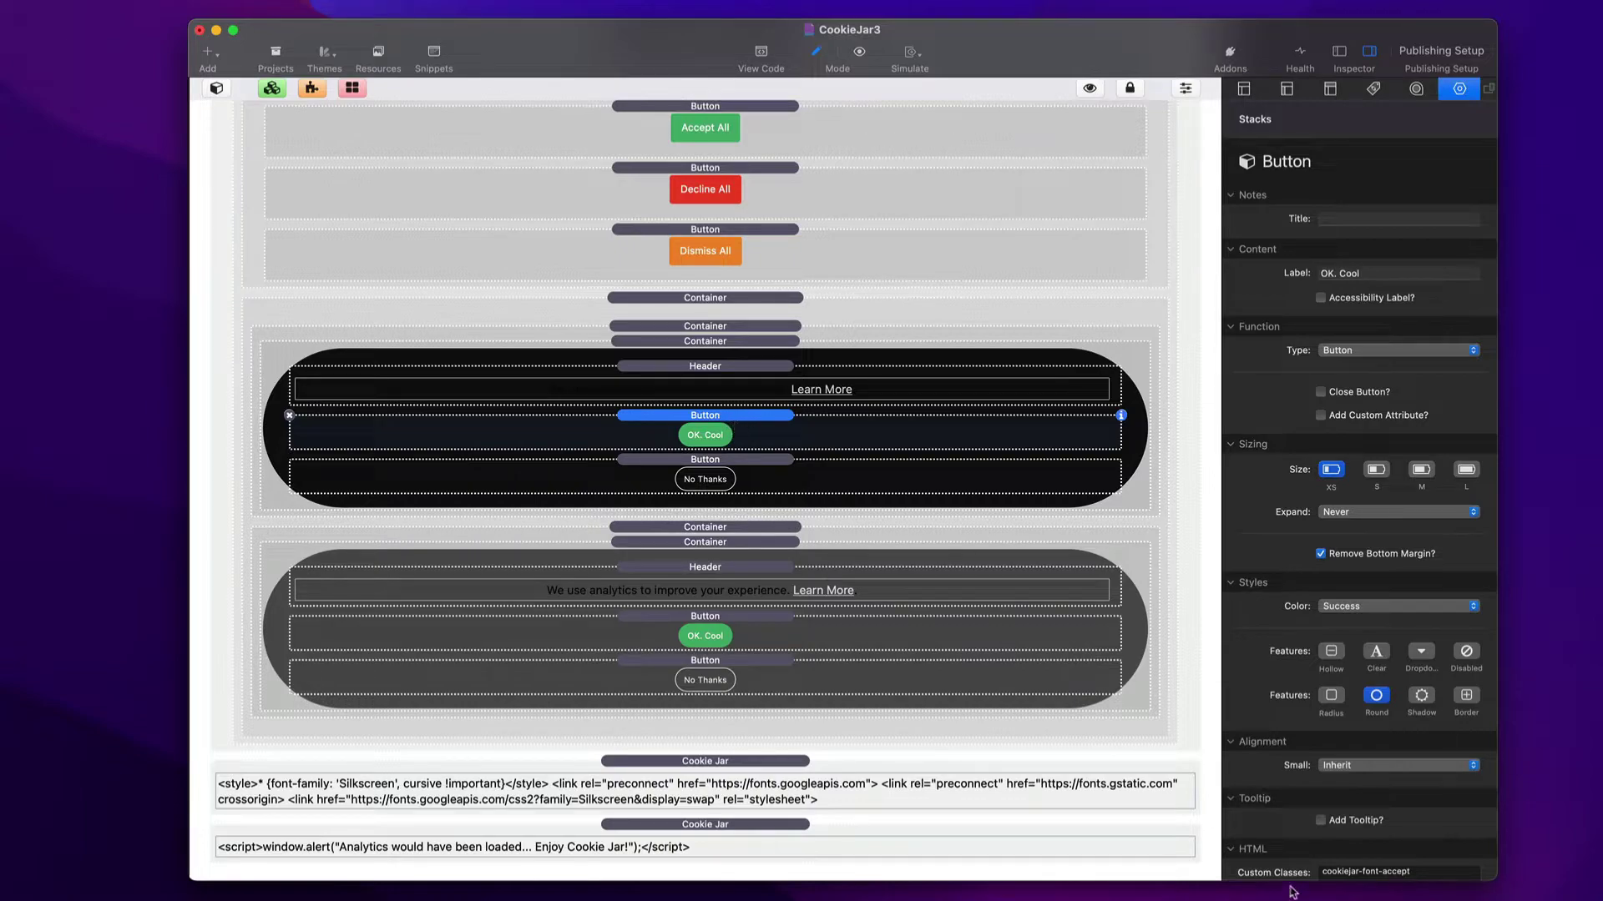
scroll(1377, 818, "down", 2)
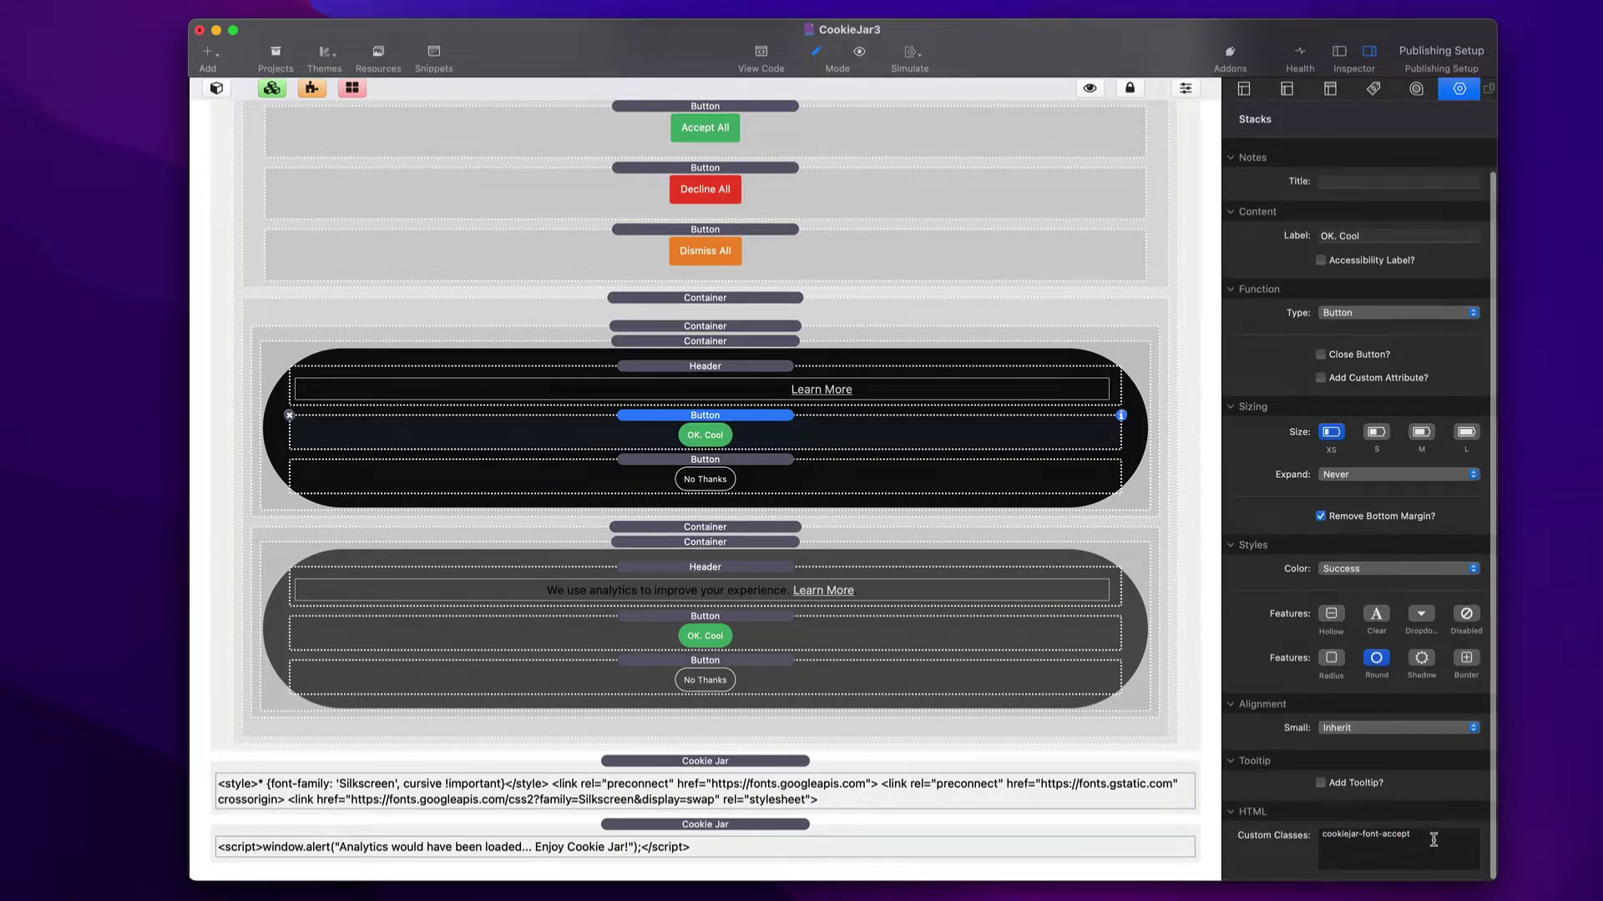
left_click(747, 470)
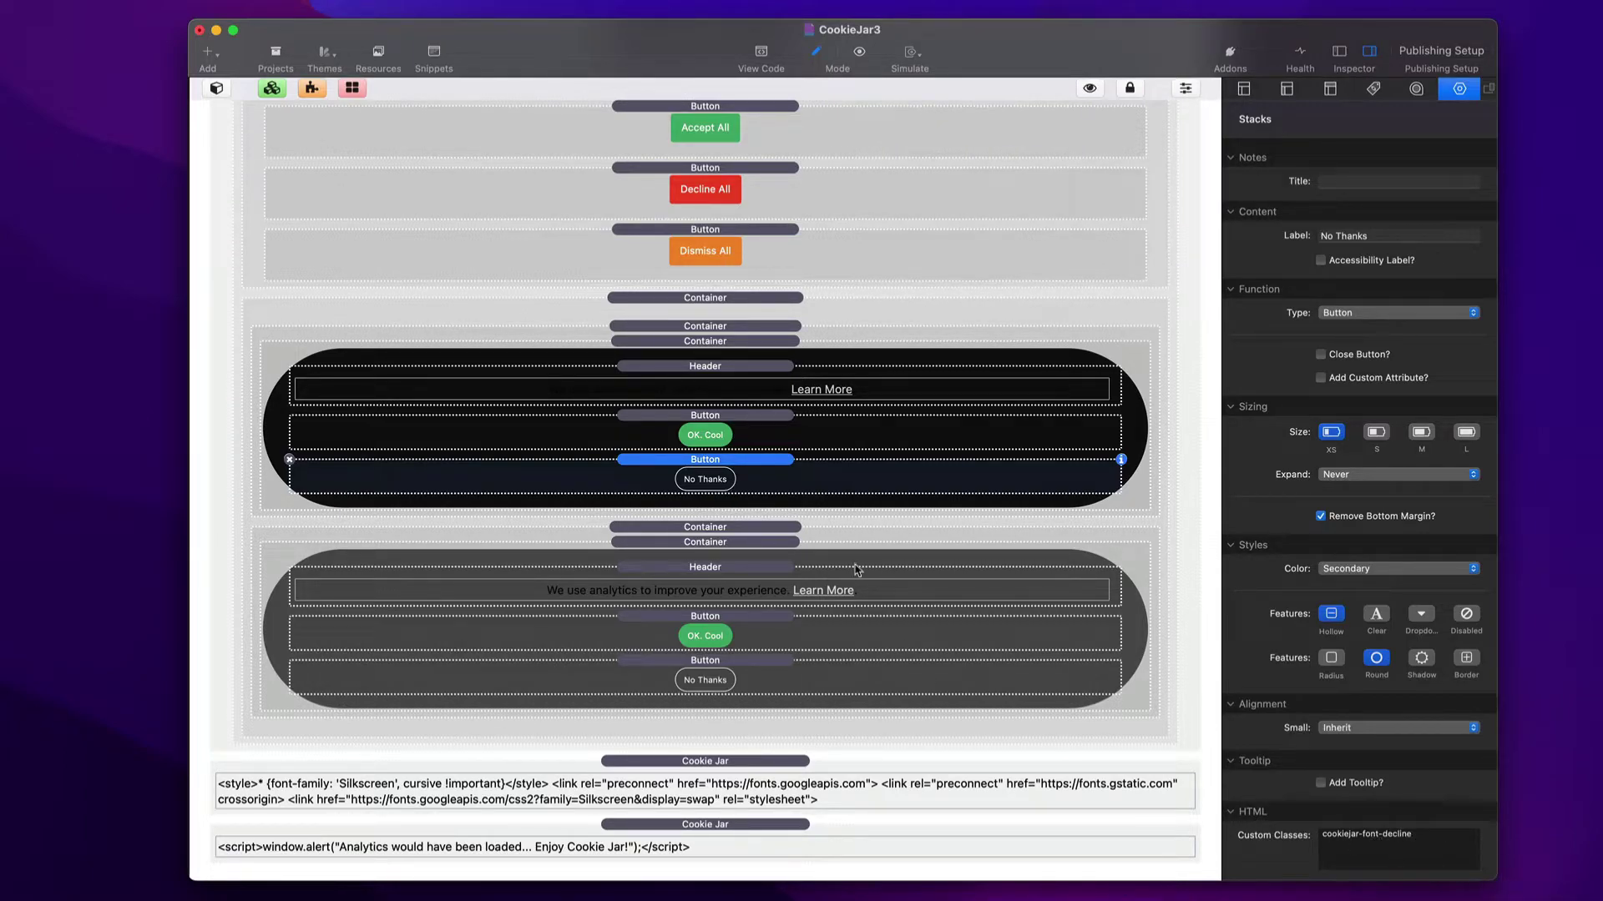
Compare the analytics Cookie Jar stack's classes with the custom classes on the gray banner's inner container and its two buttons
left_click(717, 544)
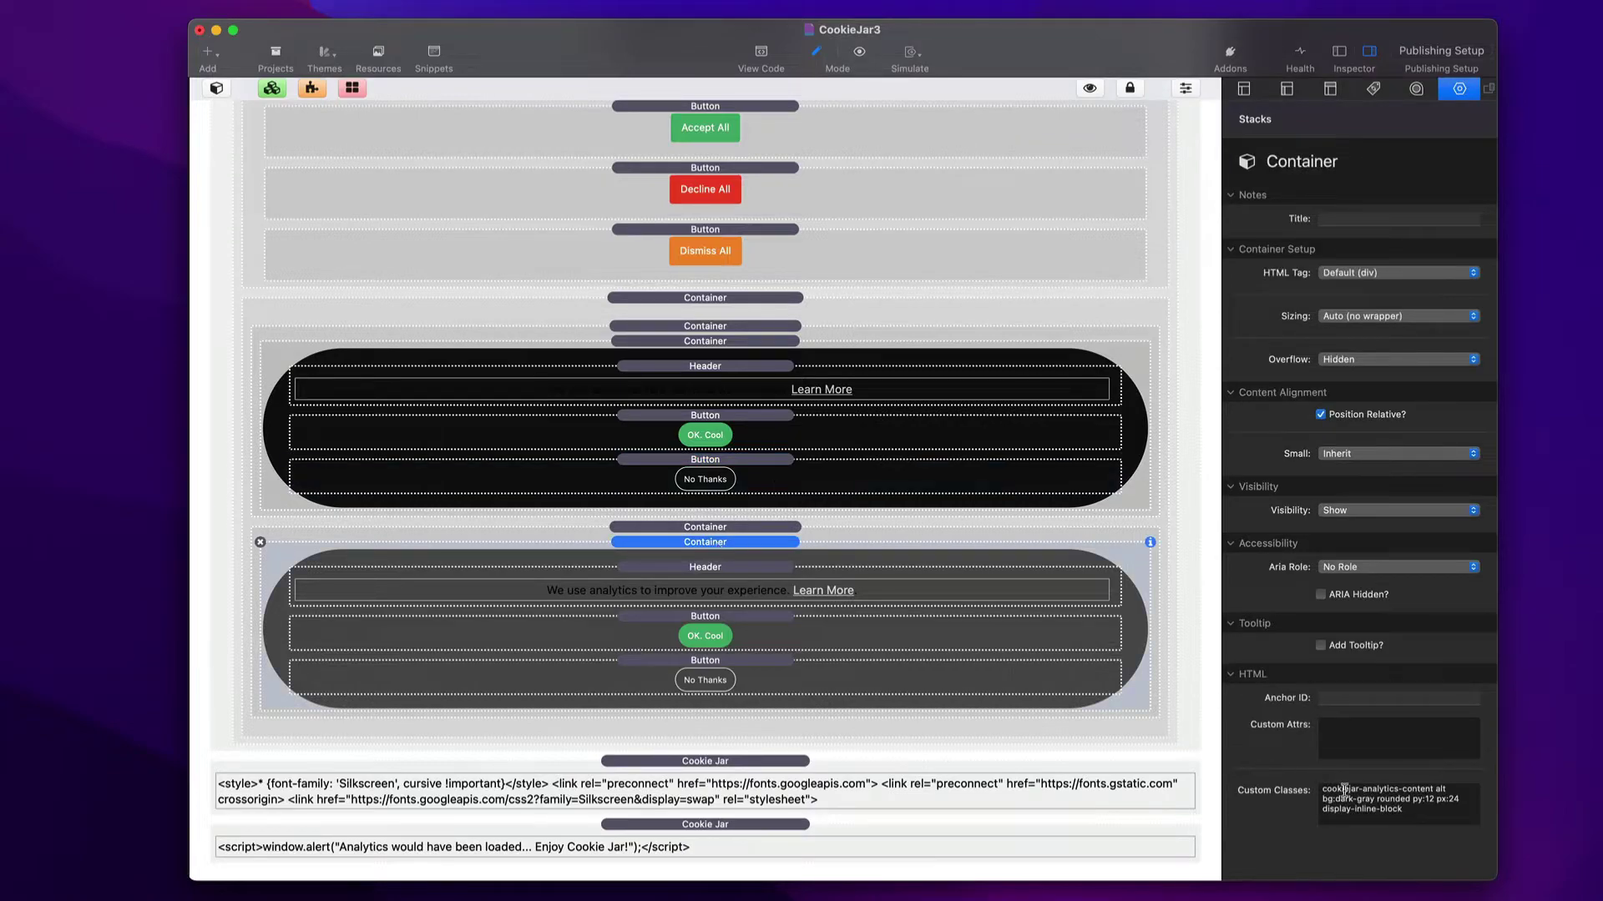
left_click(714, 826)
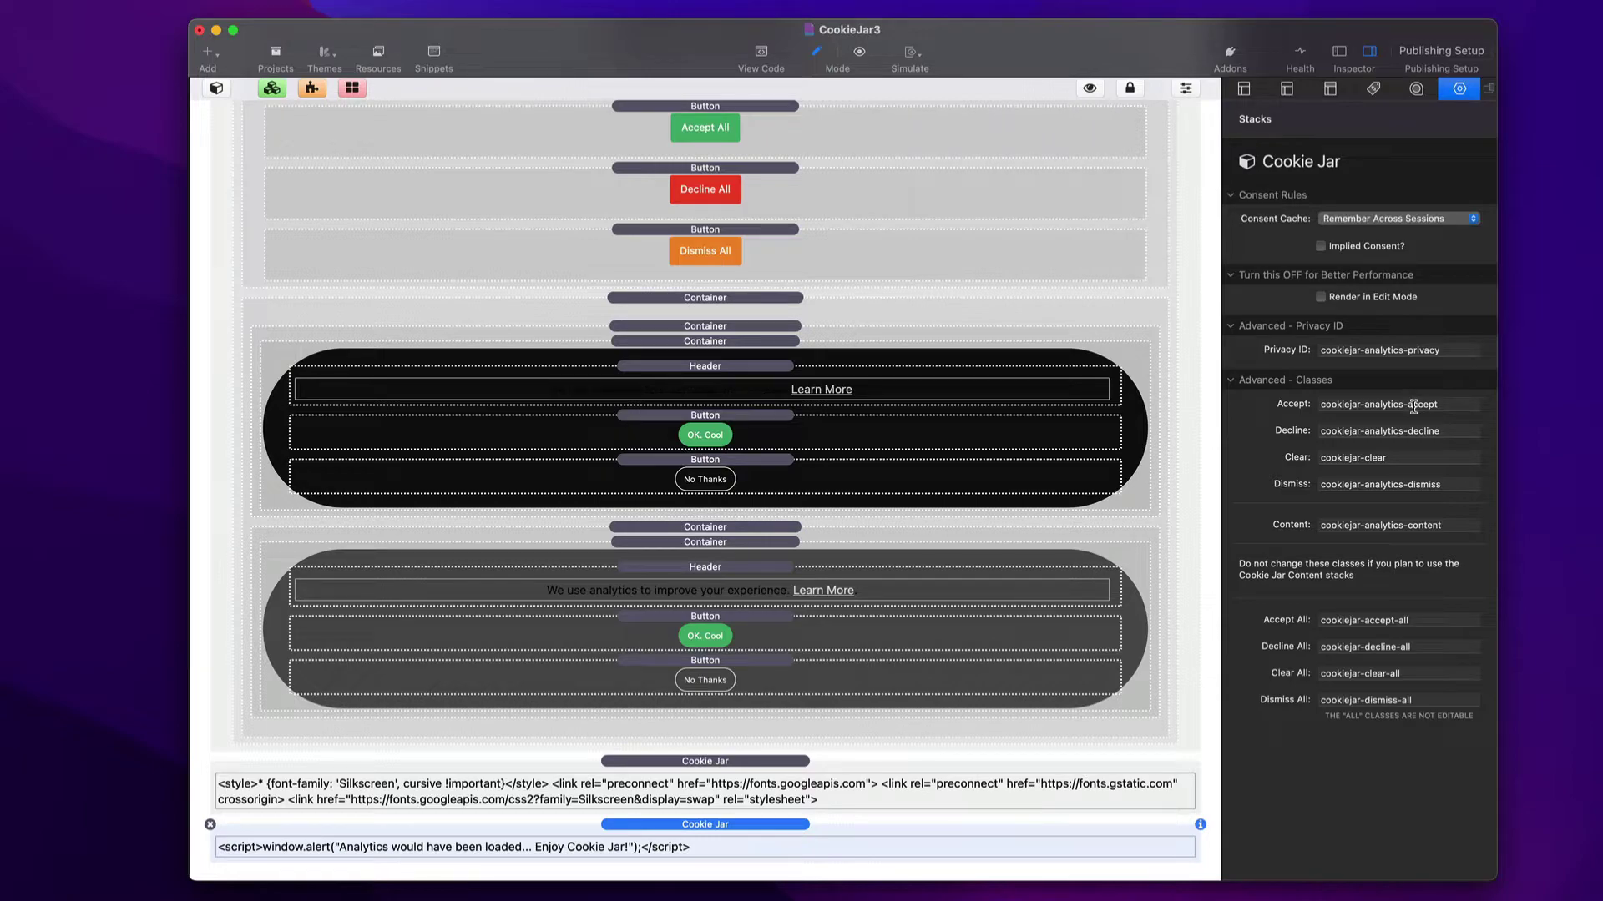
mouse_move(1433, 414)
left_click(737, 544)
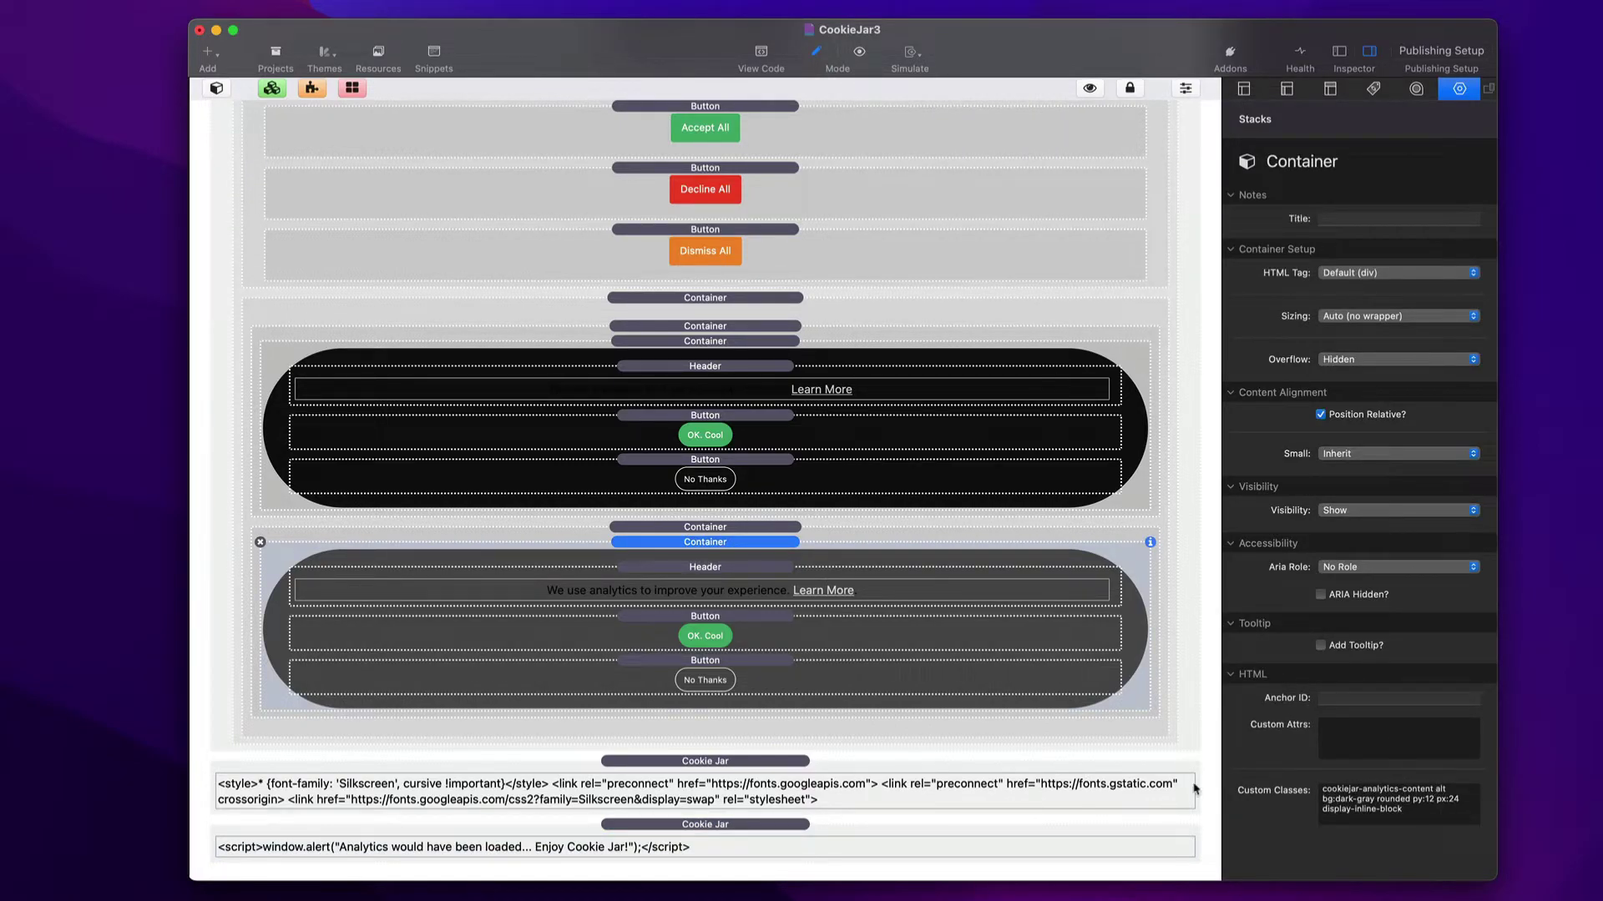
left_click(718, 618)
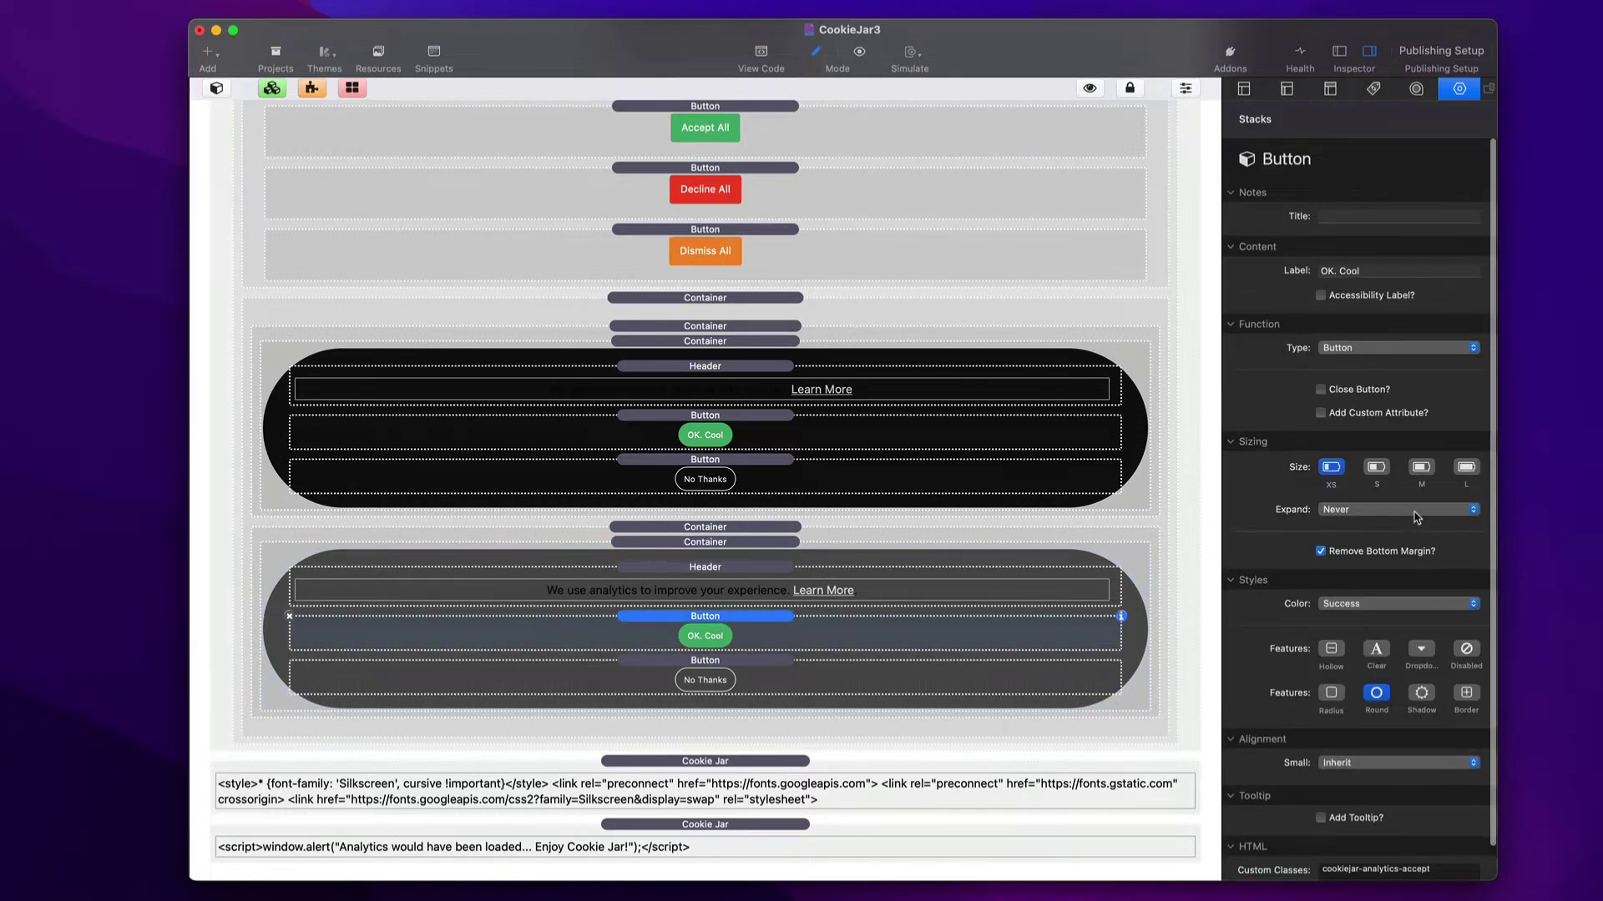
scroll(1423, 756, "down", 2)
left_click(718, 661)
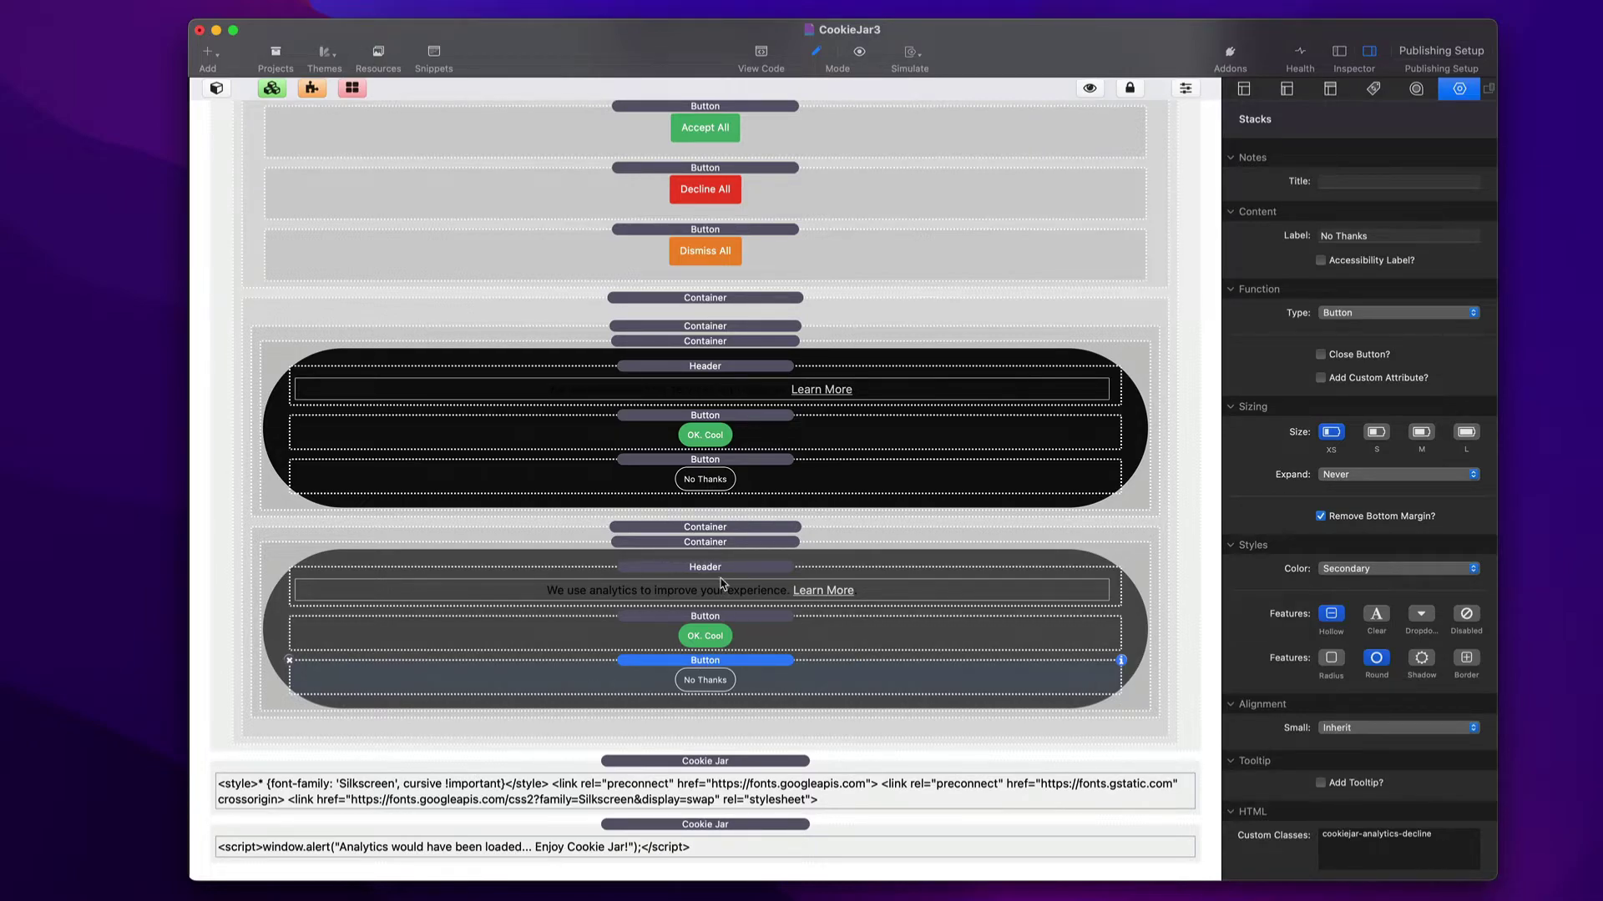
Compare the Privacy IDs of the font Cookie Jar stack and the analytics Cookie Jar stack
scroll(724, 585, "up", 1)
left_click(753, 774)
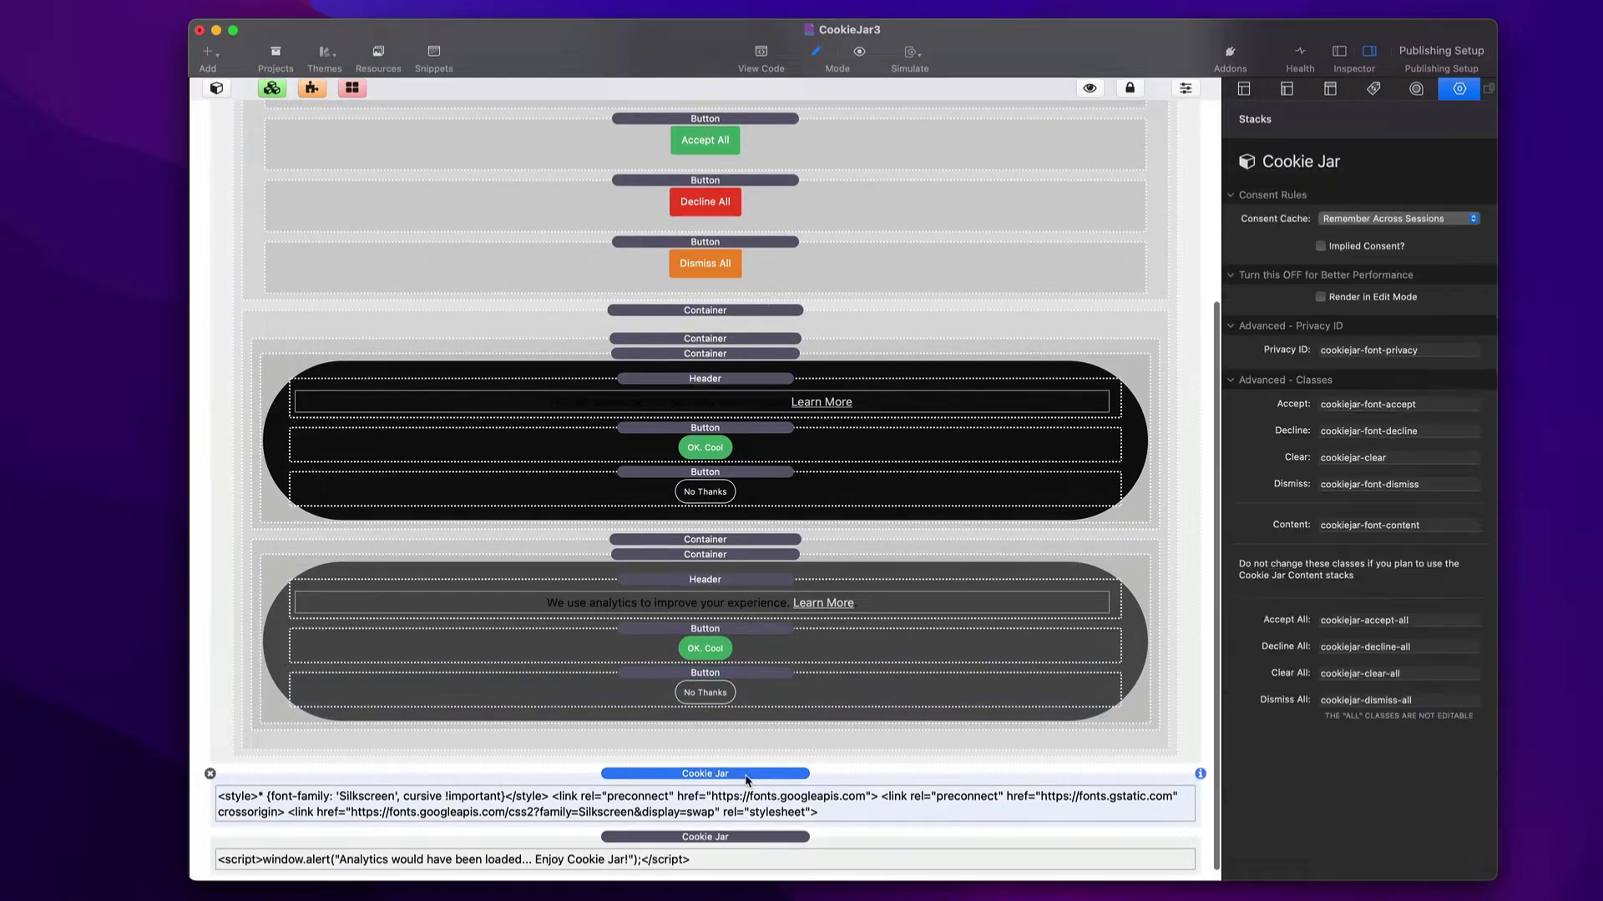
left_click(1445, 351)
left_click(796, 859)
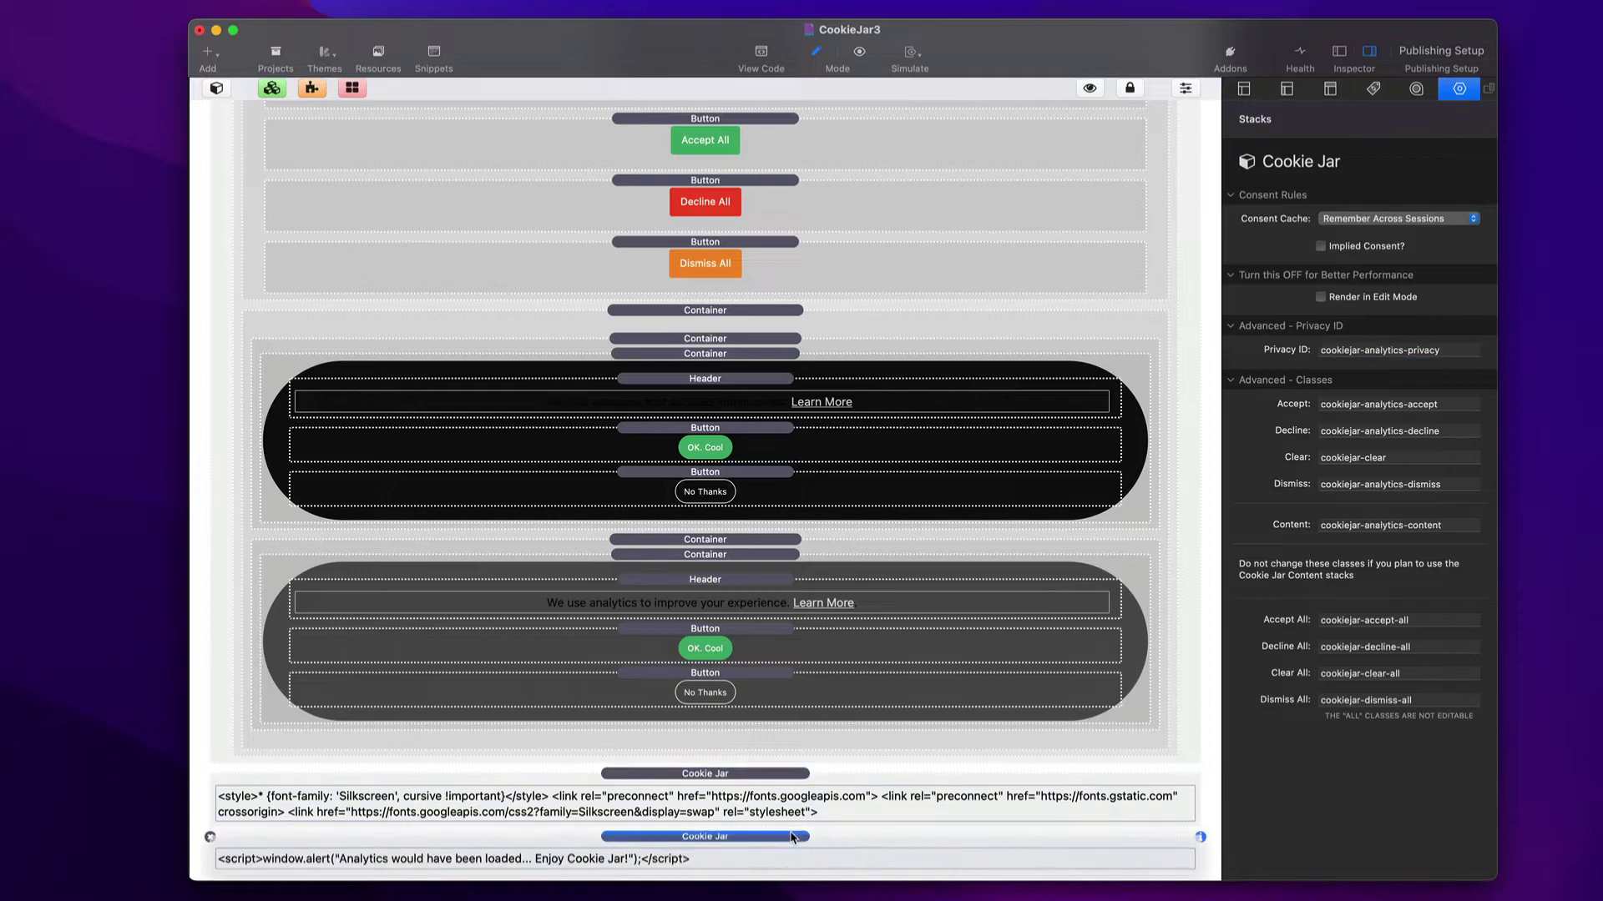
left_click(1455, 344)
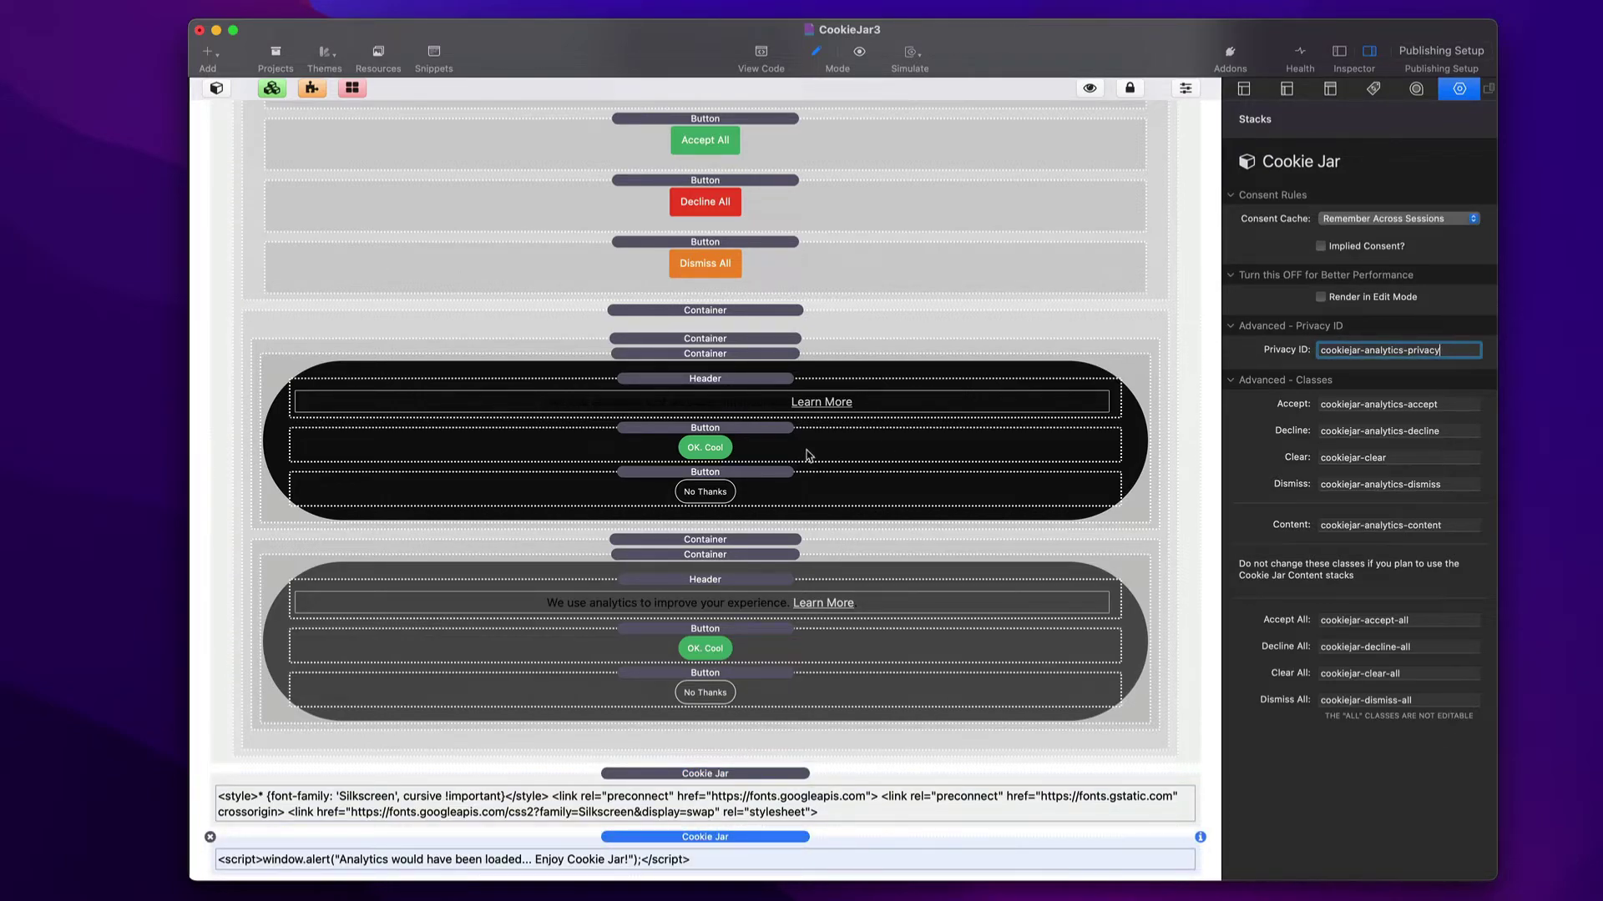
Go through the settings of the Reset Consent Prefs, Accept All, Decline All and Dismiss All buttons under the intro text
scroll(805, 448, "up", 5)
left_click(790, 356)
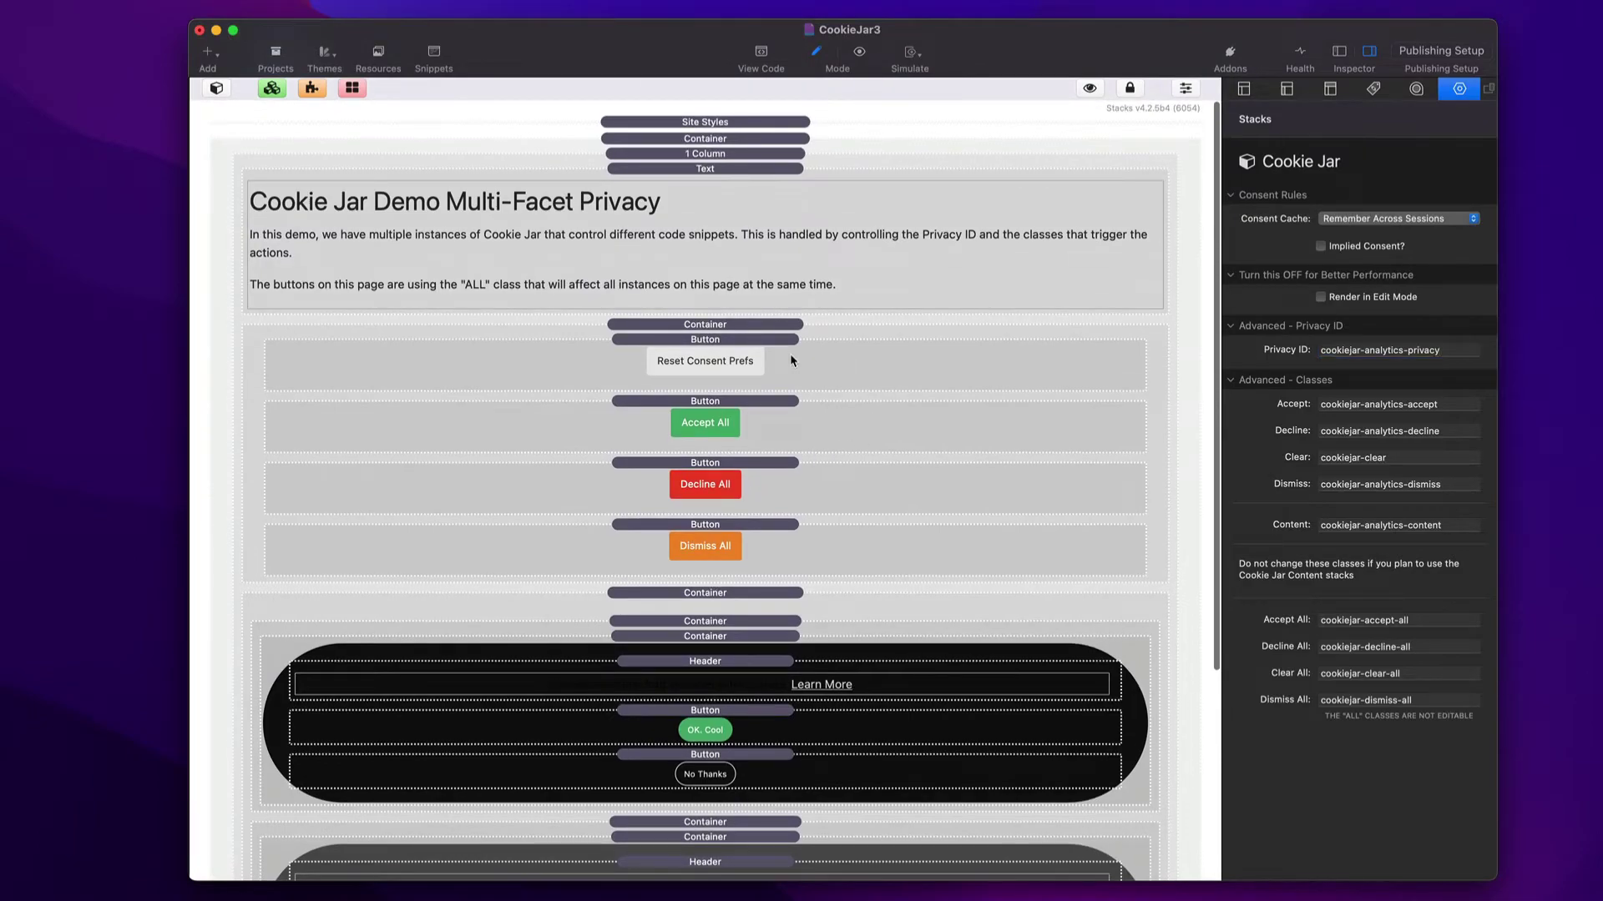
left_click(782, 412)
left_click(778, 480)
left_click(781, 534)
left_click(784, 455)
left_click(785, 417)
left_click(788, 360)
Examine the Accept All, Decline All, Clear All and Dismiss All classes of the font Cookie Jar stack
scroll(822, 651, "down", 5)
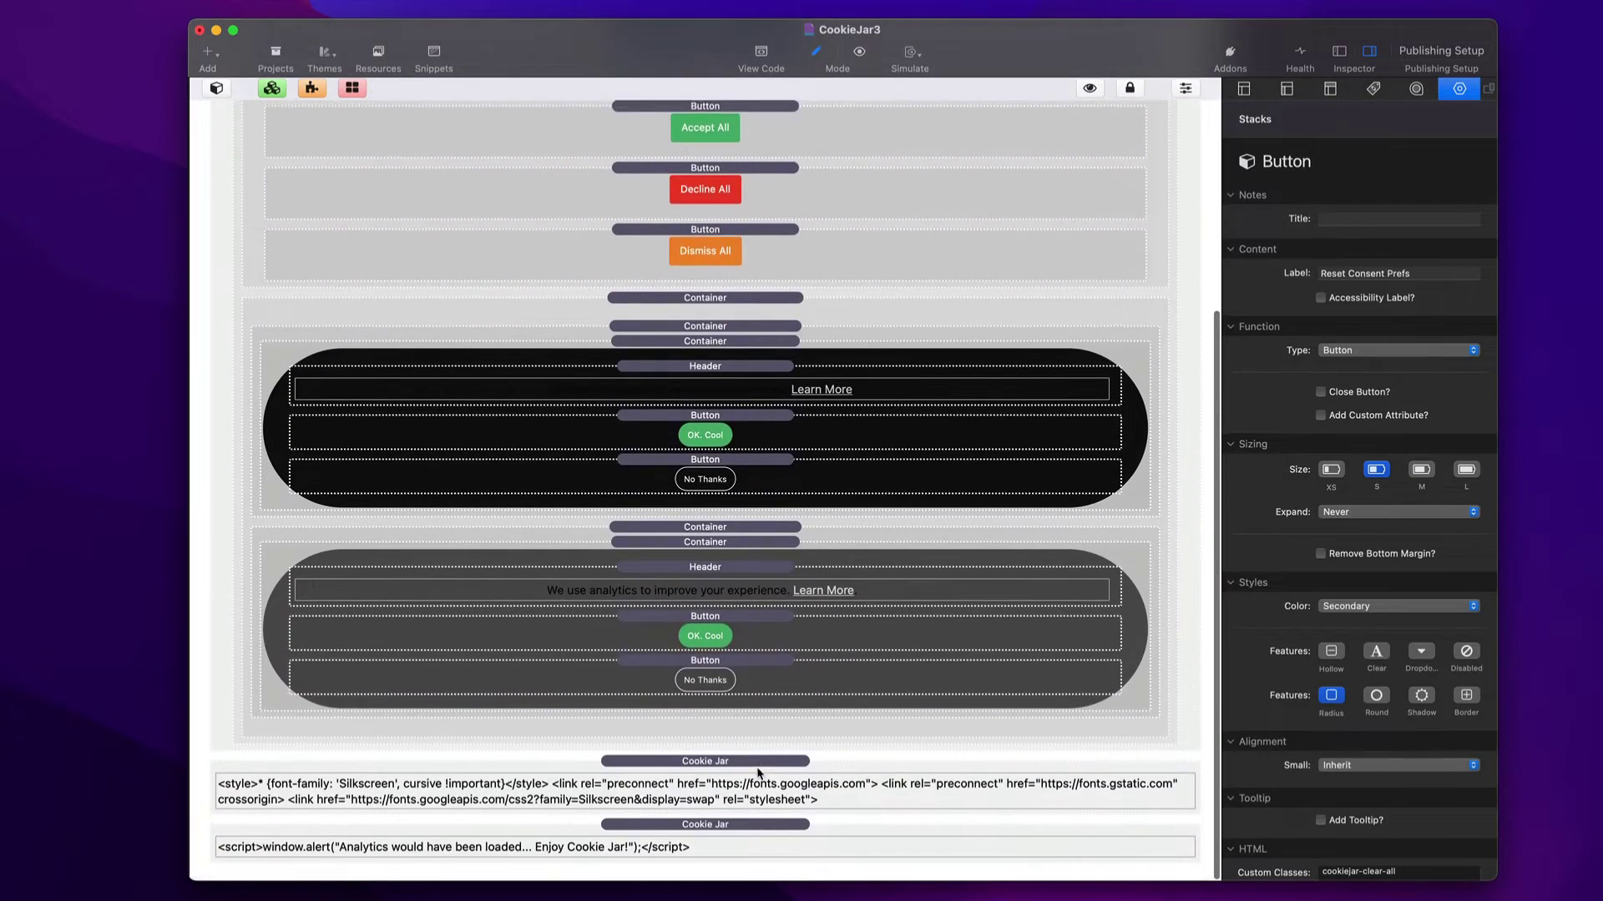
left_click(766, 775)
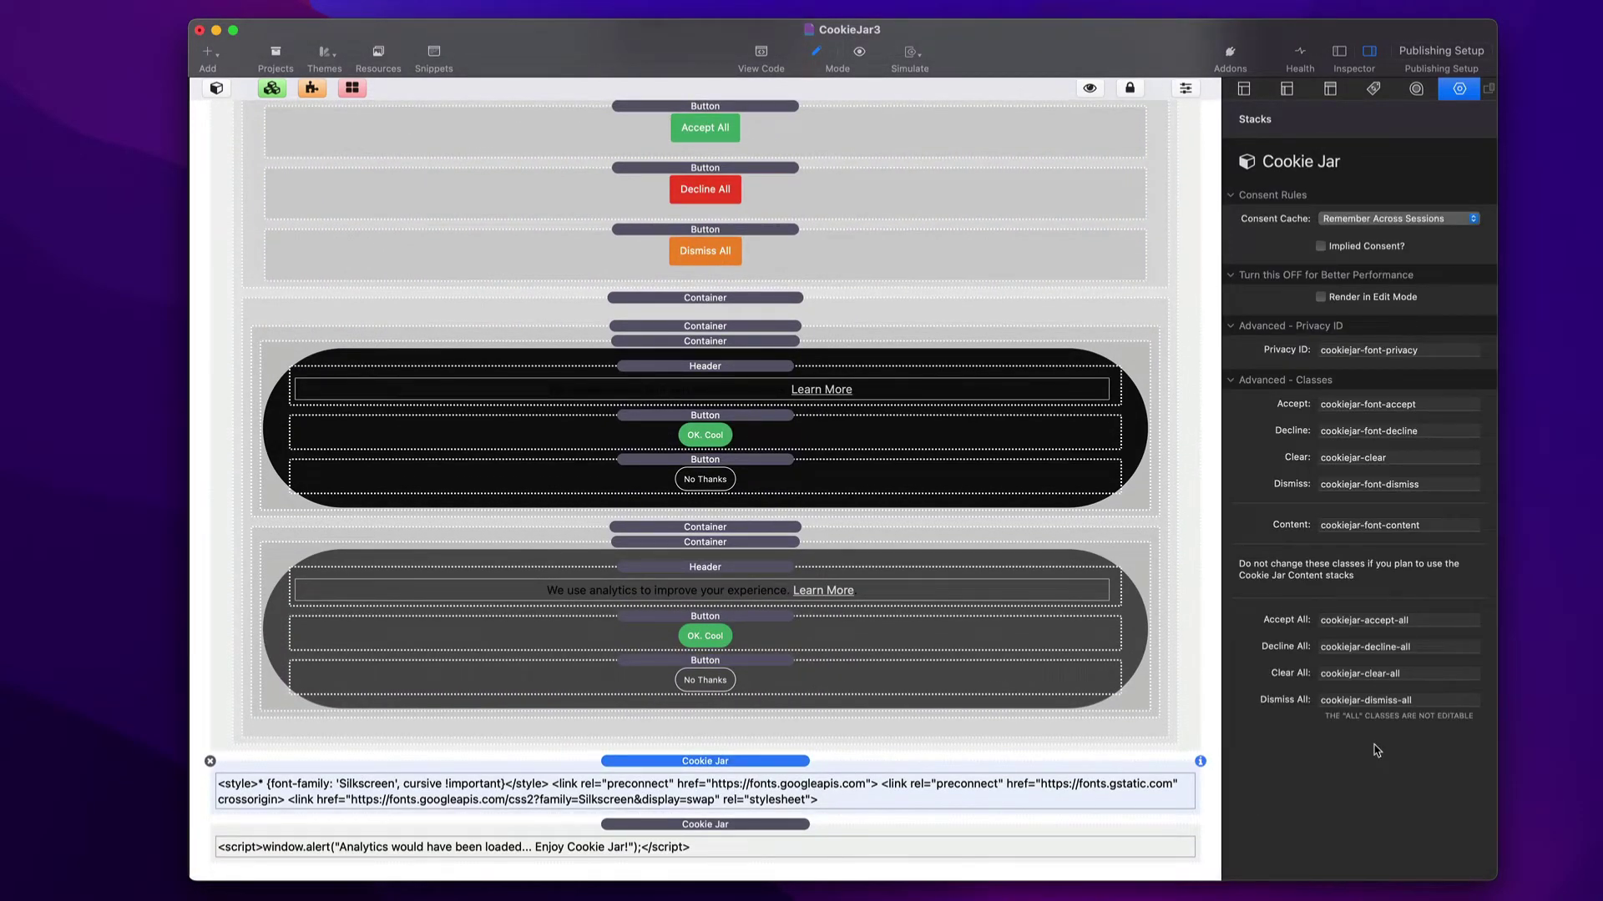
left_click(1426, 623)
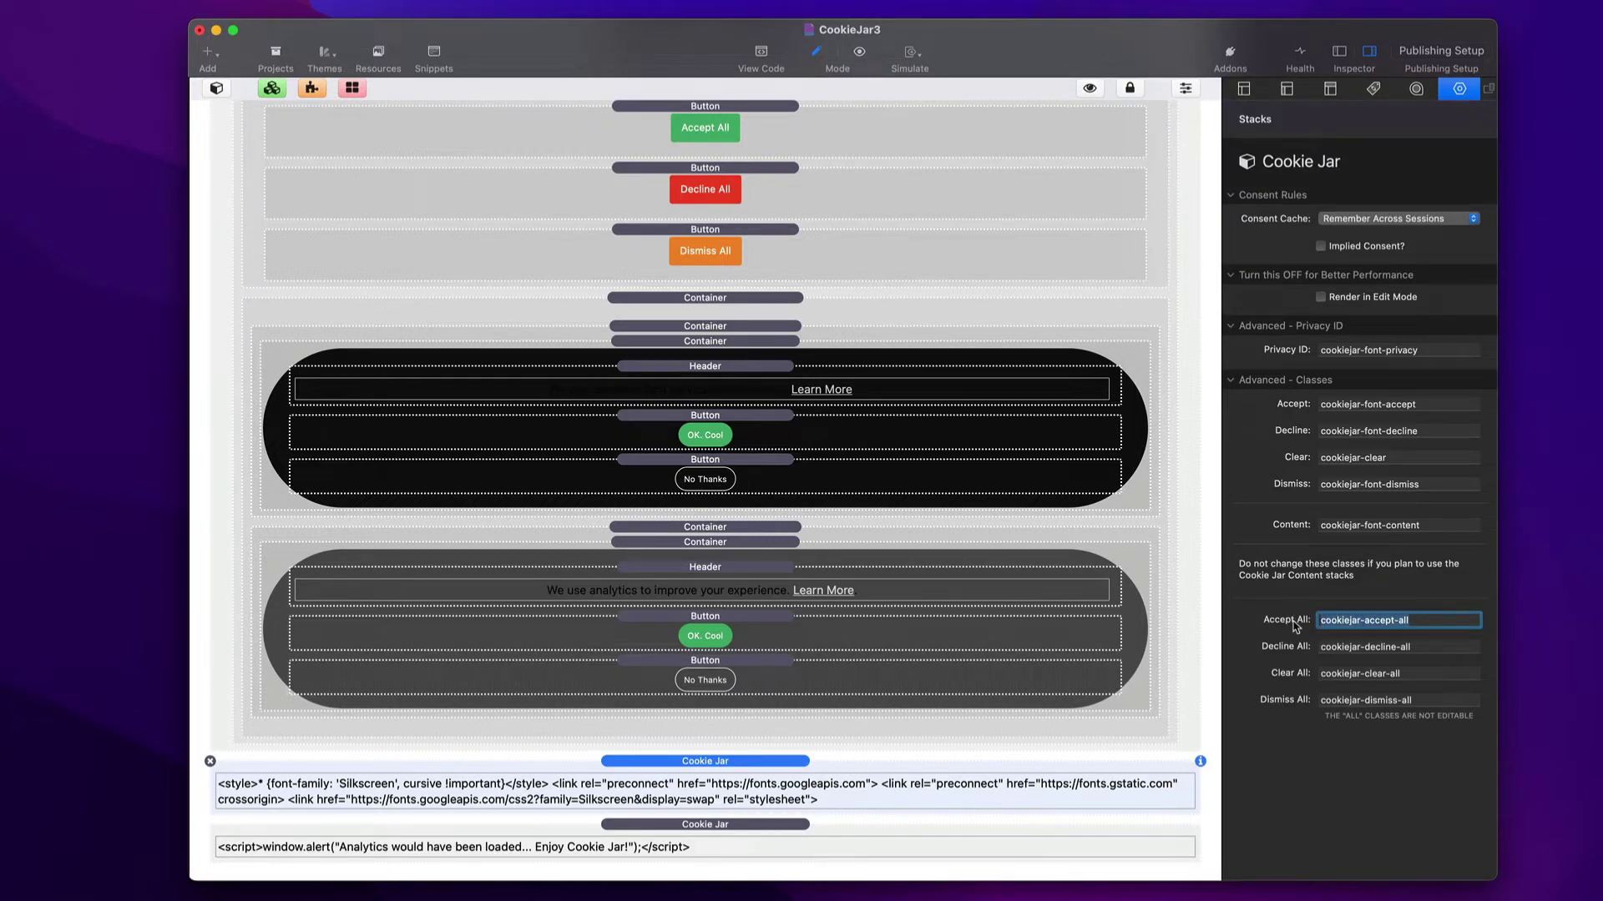
left_click(1437, 623)
key("super+a")
left_click(1446, 624)
left_click(1440, 648)
left_click(1438, 675)
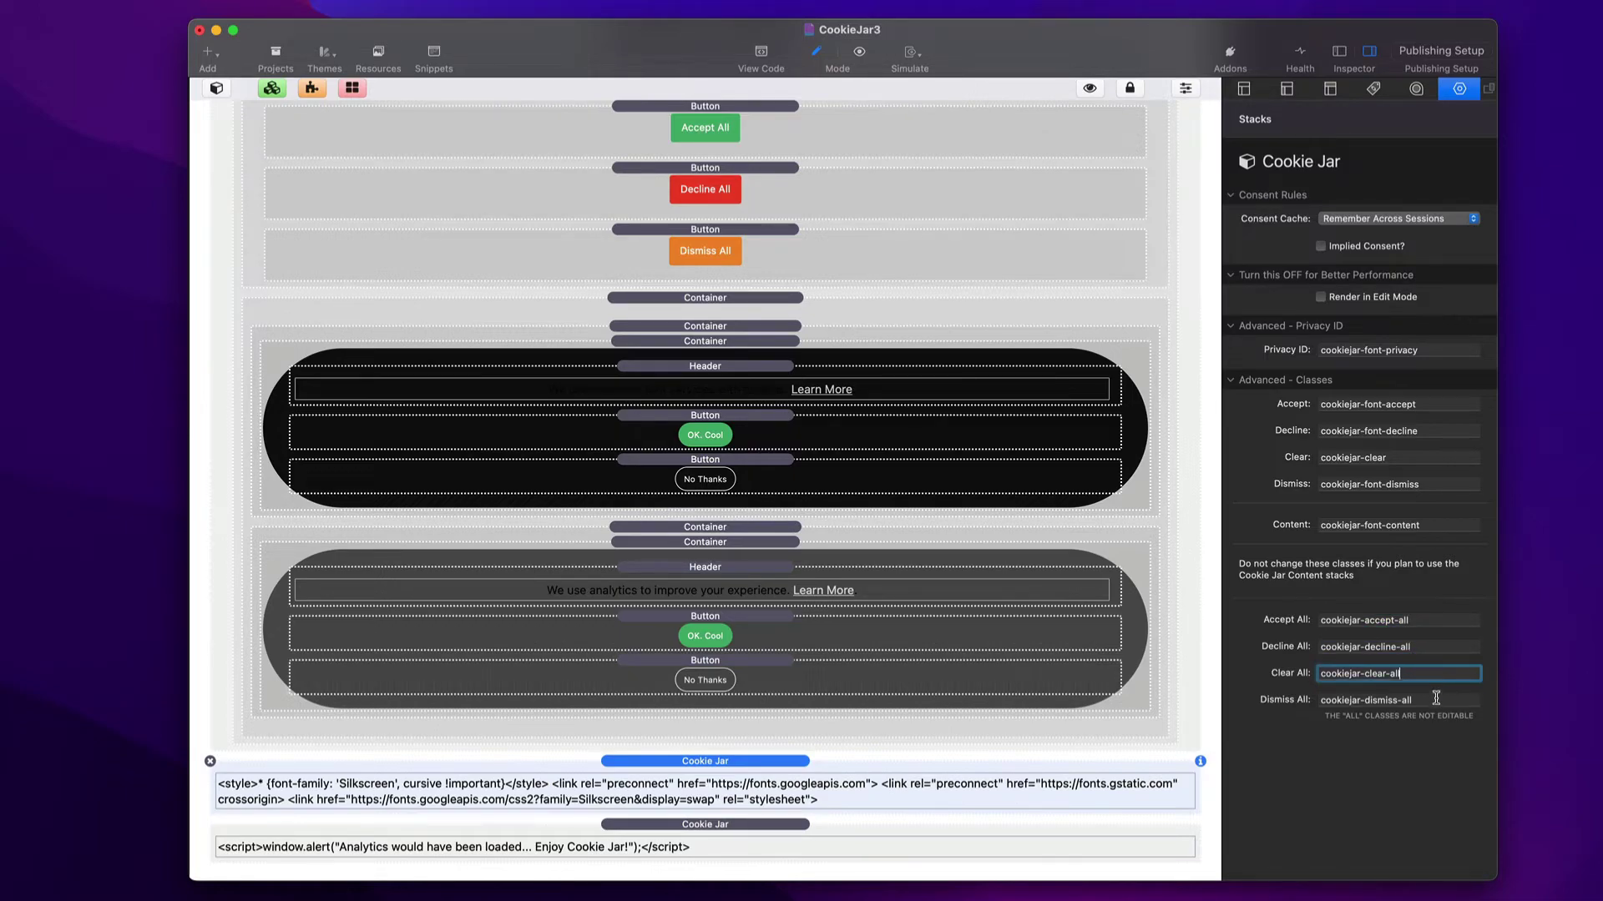
left_click(1437, 706)
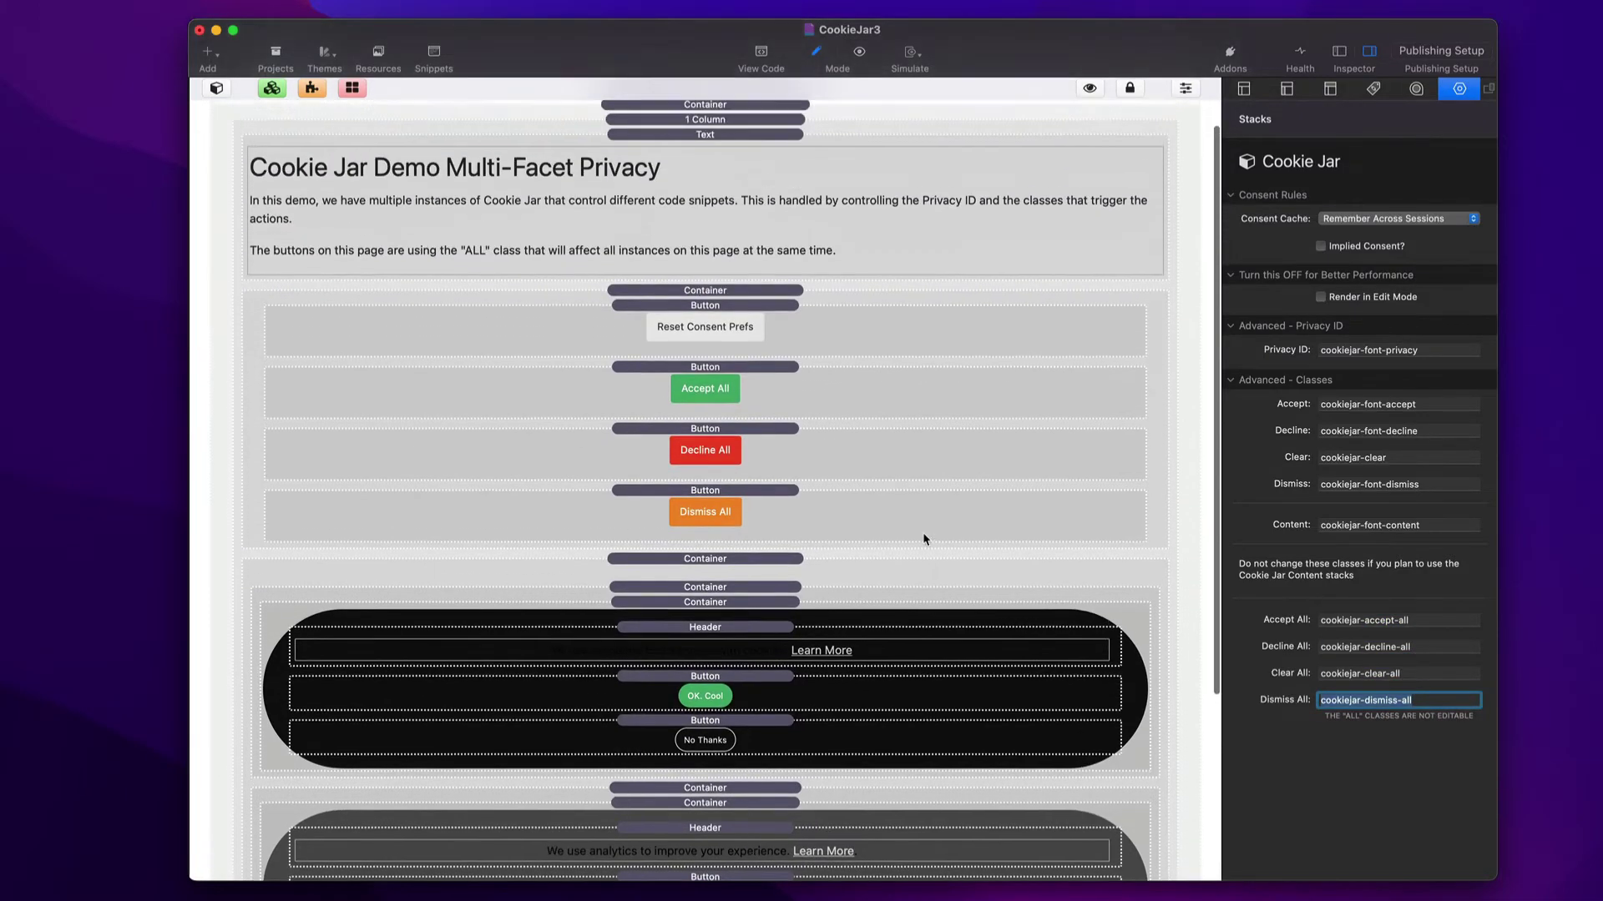
Check the custom classes on the Accept All, Decline All, Dismiss All and Reset Consent Prefs buttons against the Cookie Jar's "All" classes
scroll(845, 451, "up", 5)
left_click(828, 417)
left_click(870, 485)
left_click(851, 538)
scroll(1236, 664, "down", 1)
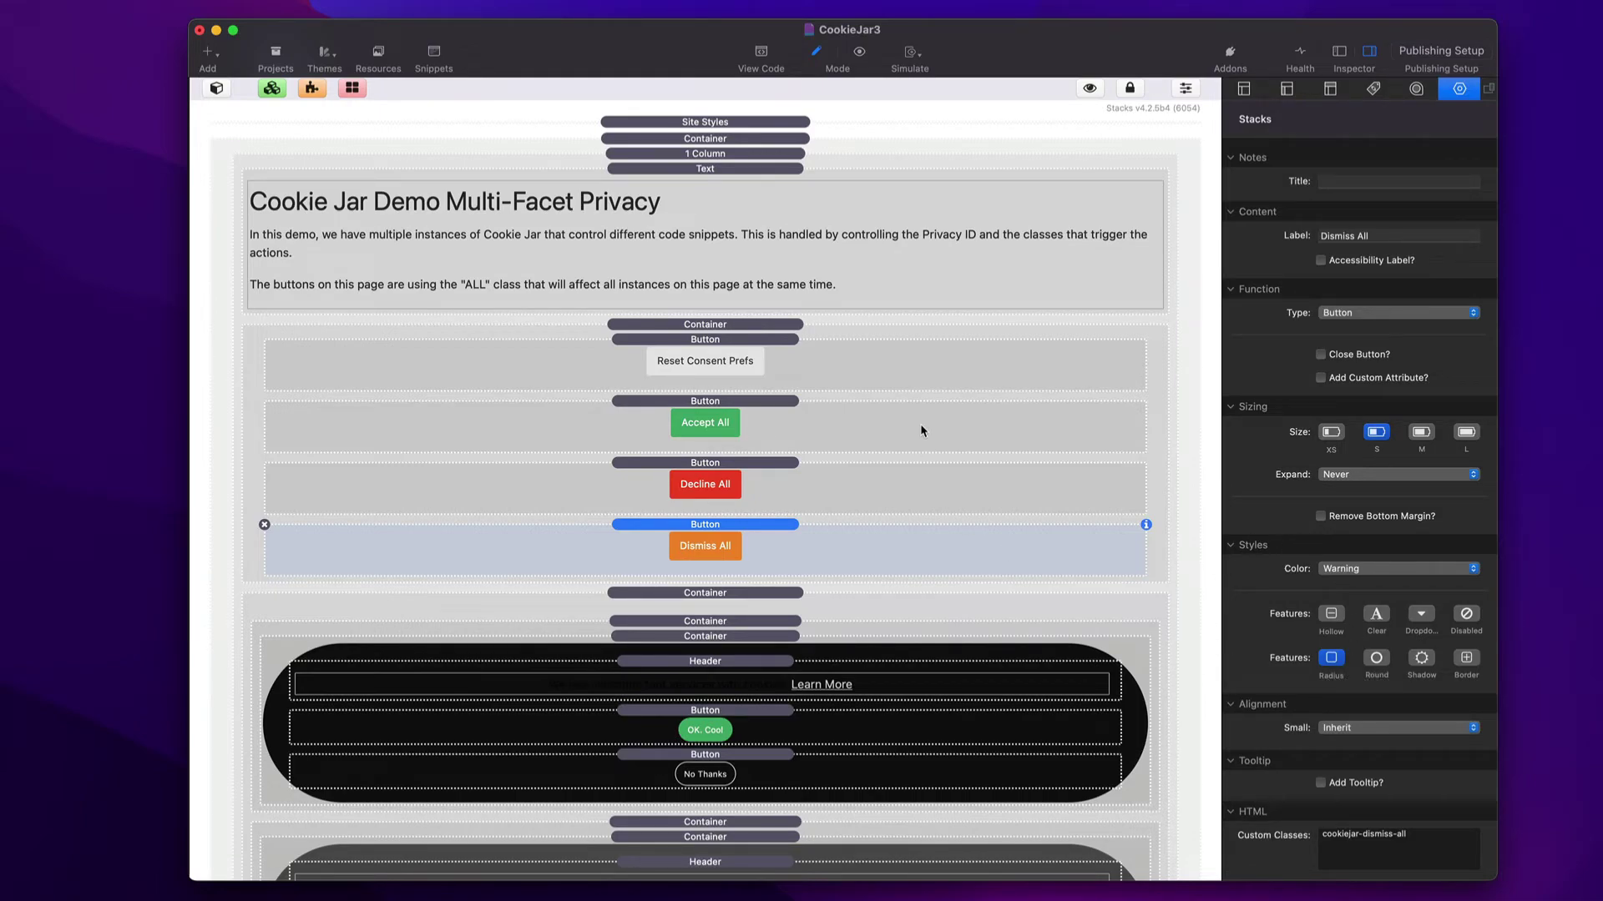
scroll(921, 430, "down", 3)
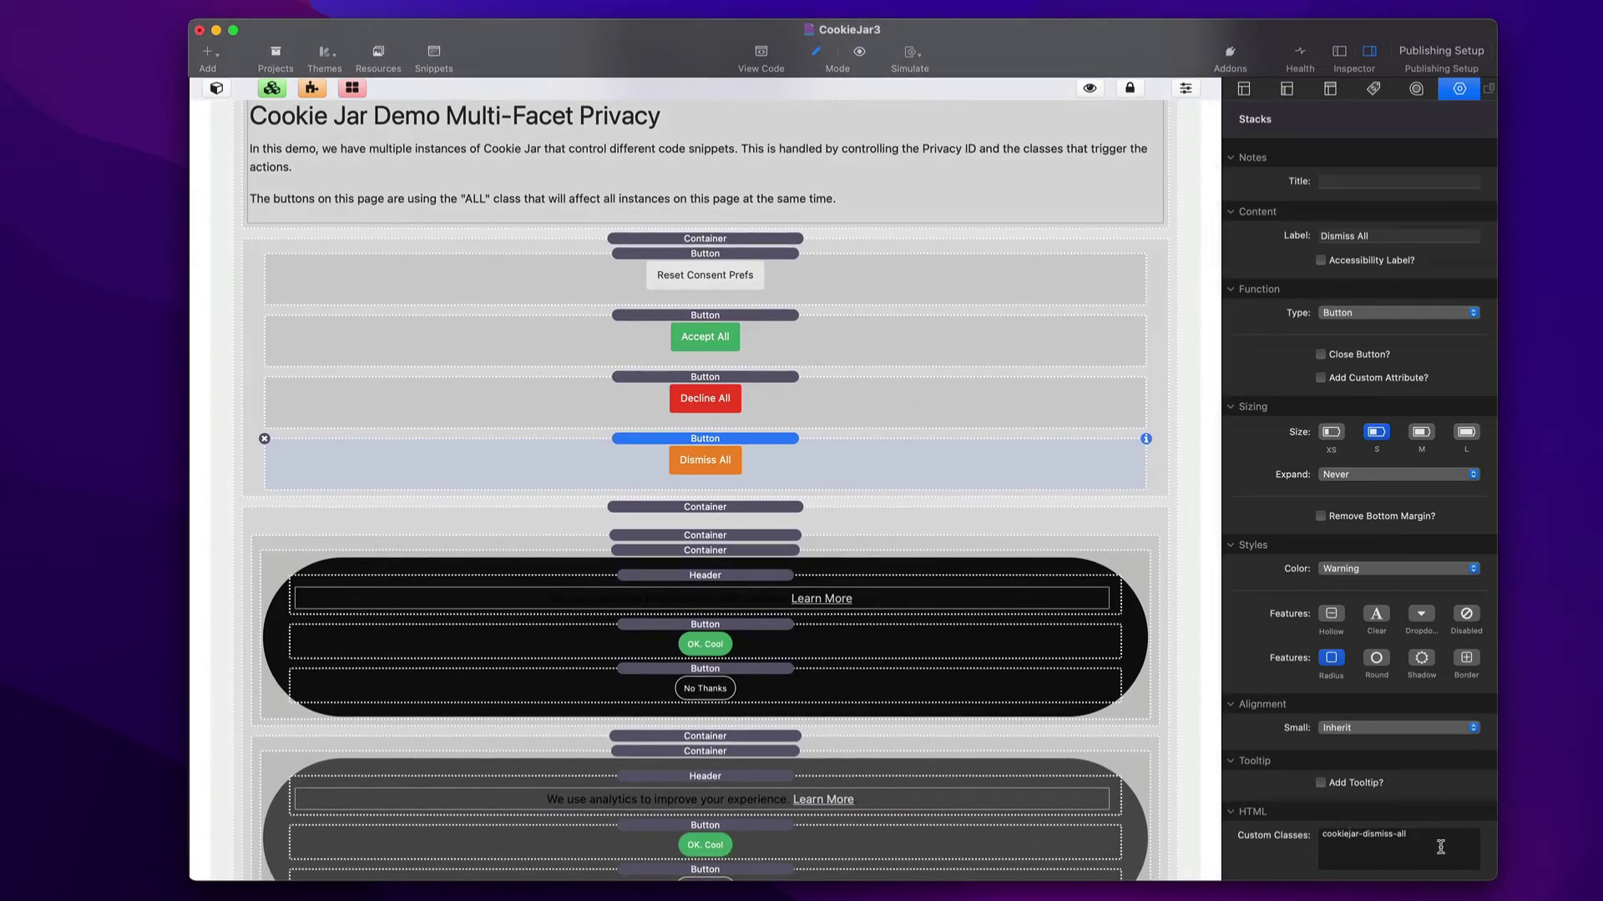
left_click(781, 396)
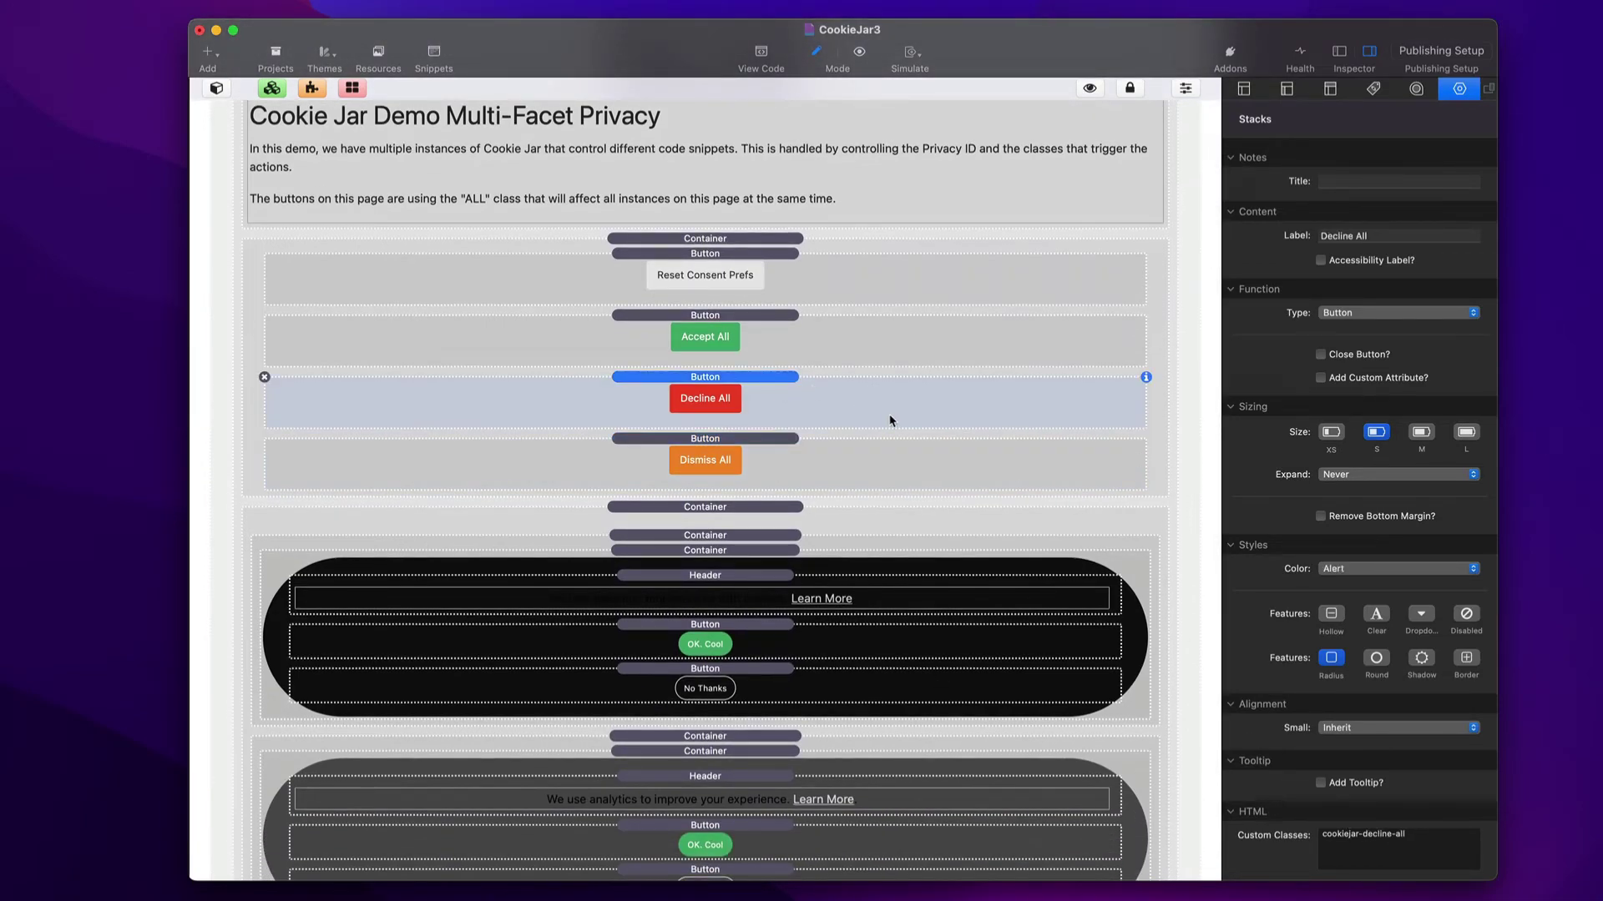
left_click(839, 345)
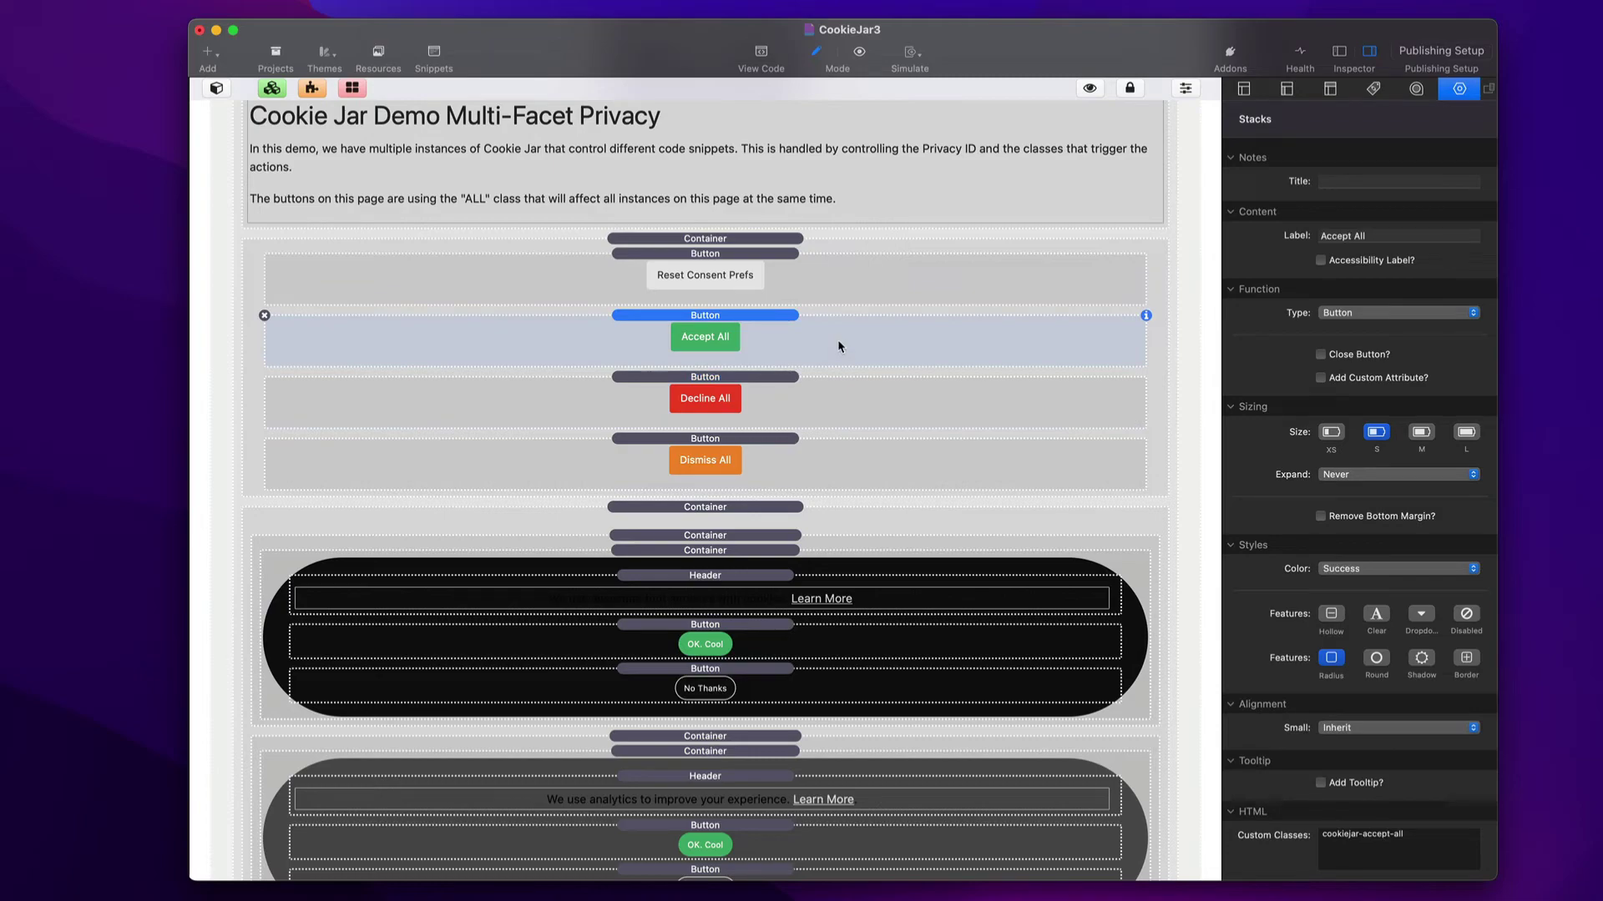
left_click(840, 261)
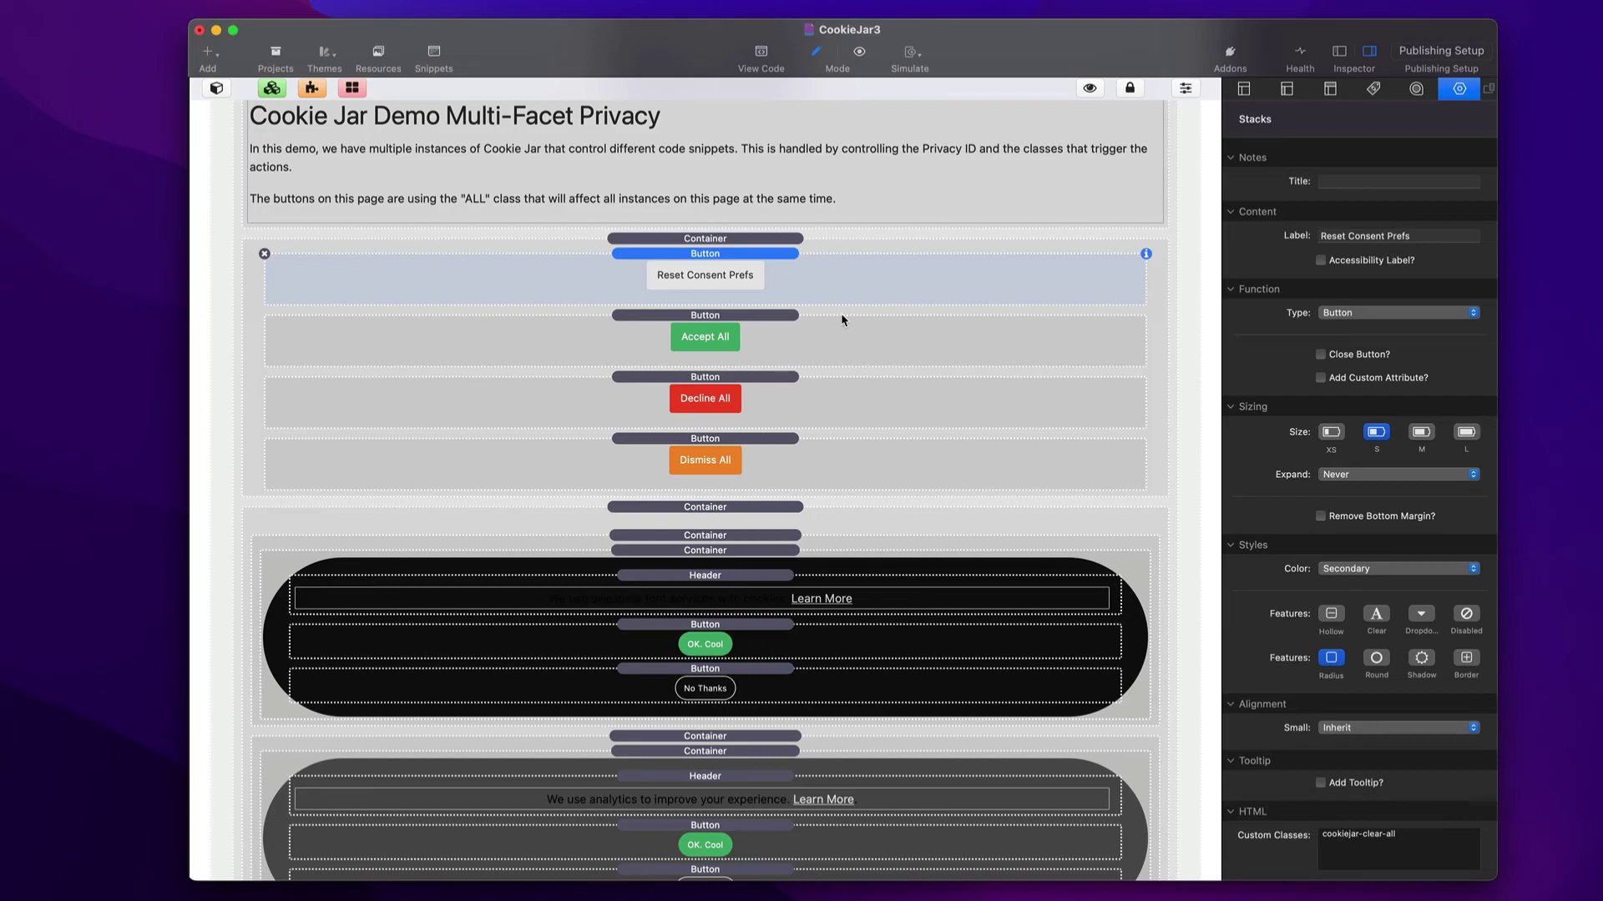
Check the custom class on the OK. Cool button in the black font banner
scroll(848, 455, "down", 5)
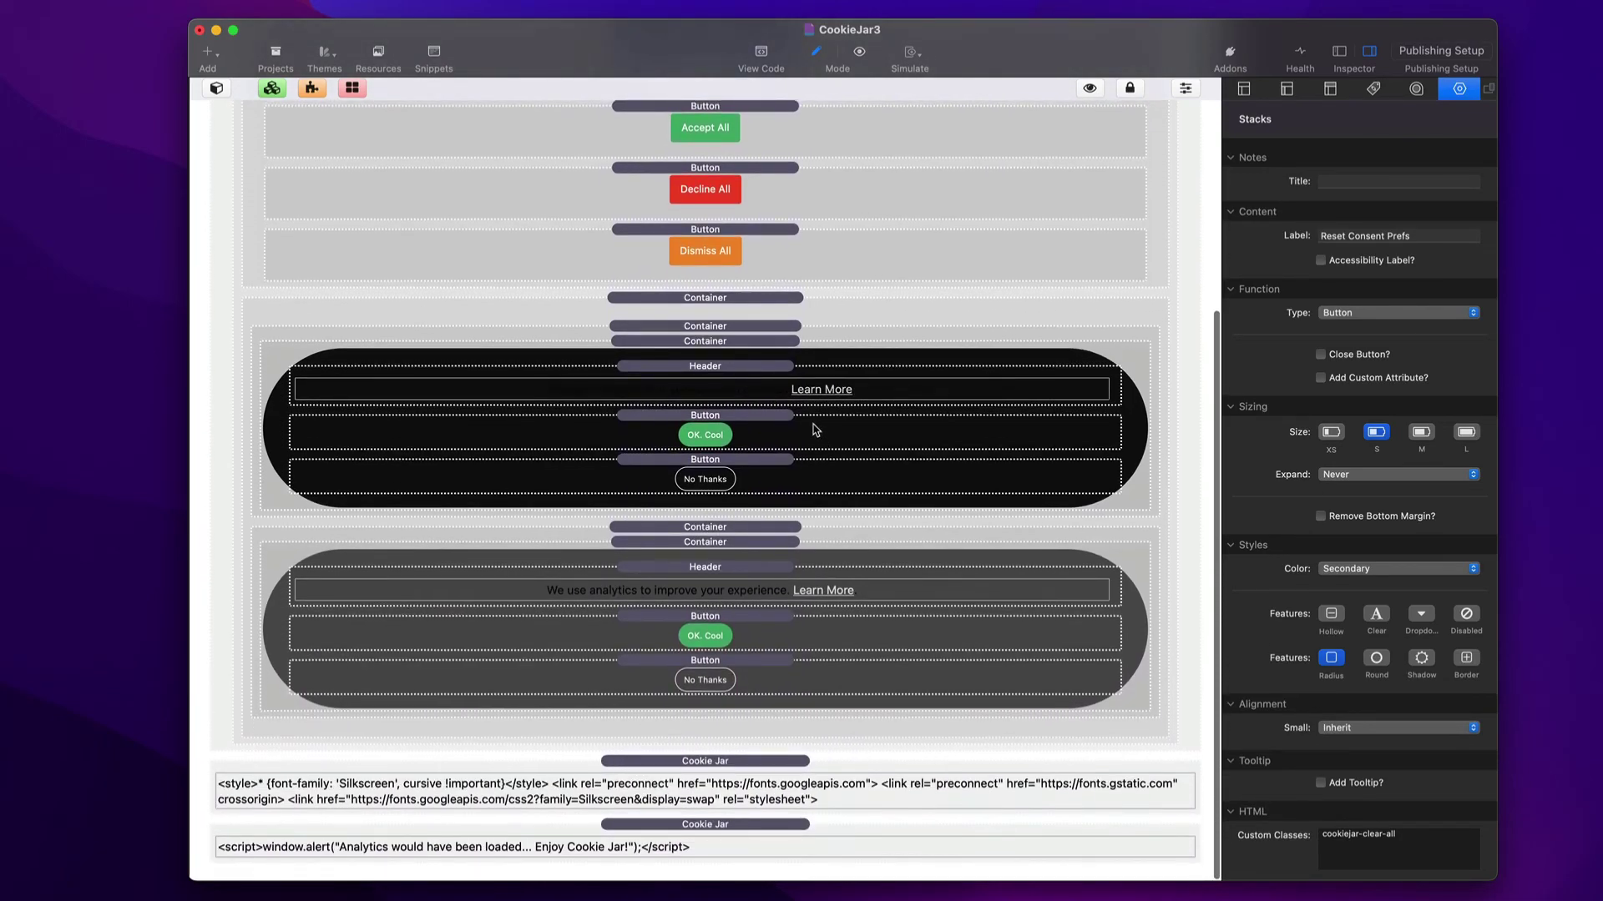
left_click(815, 429)
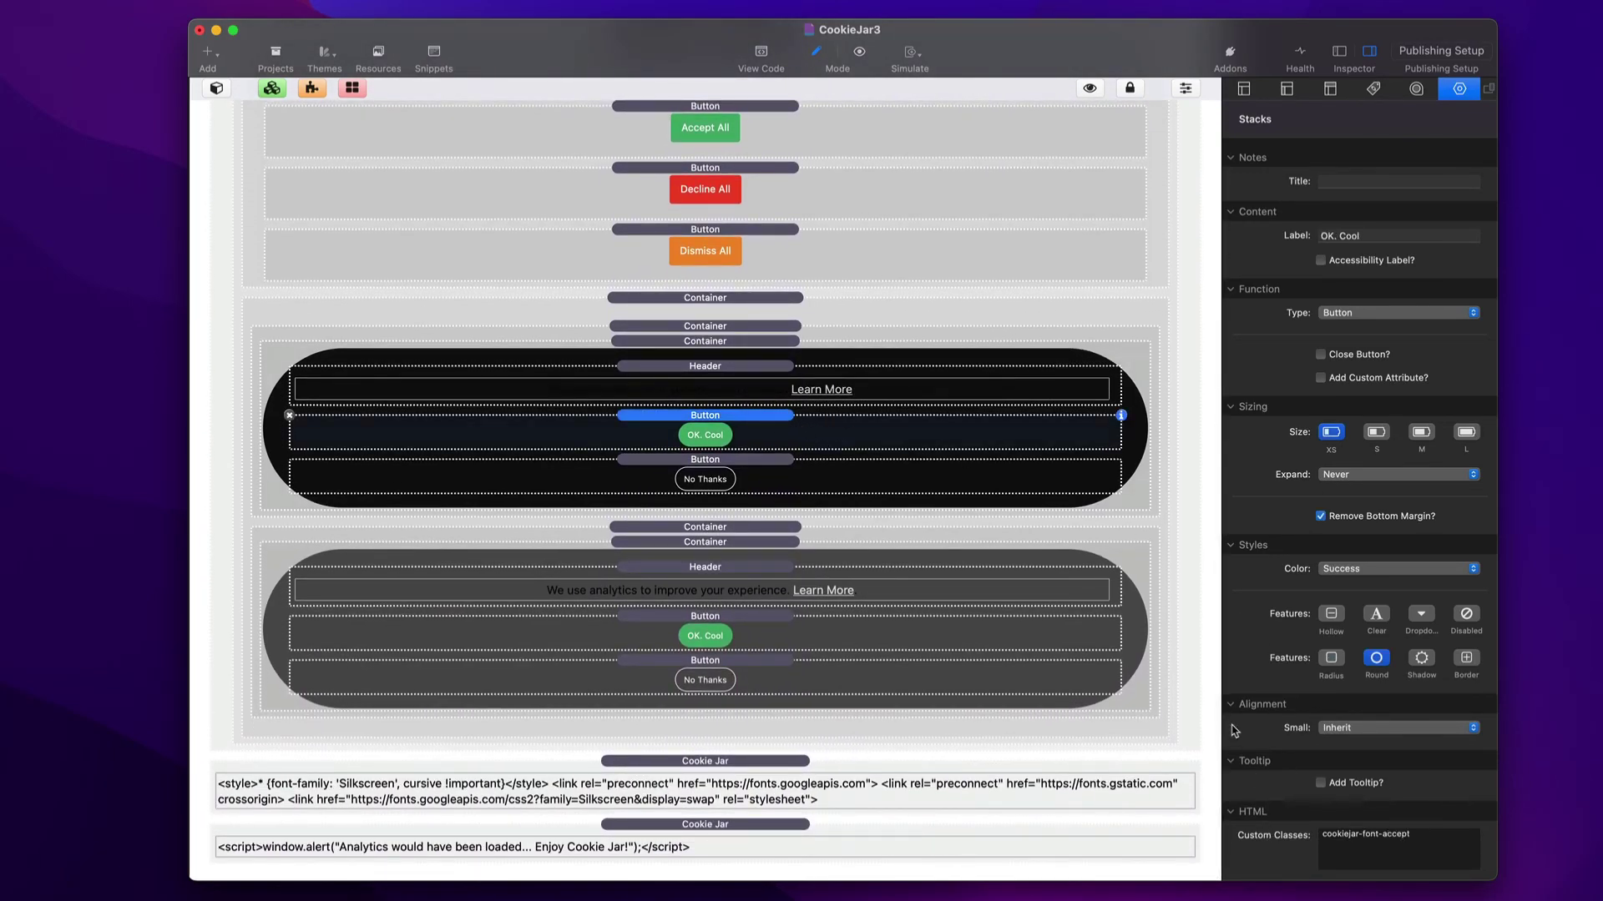